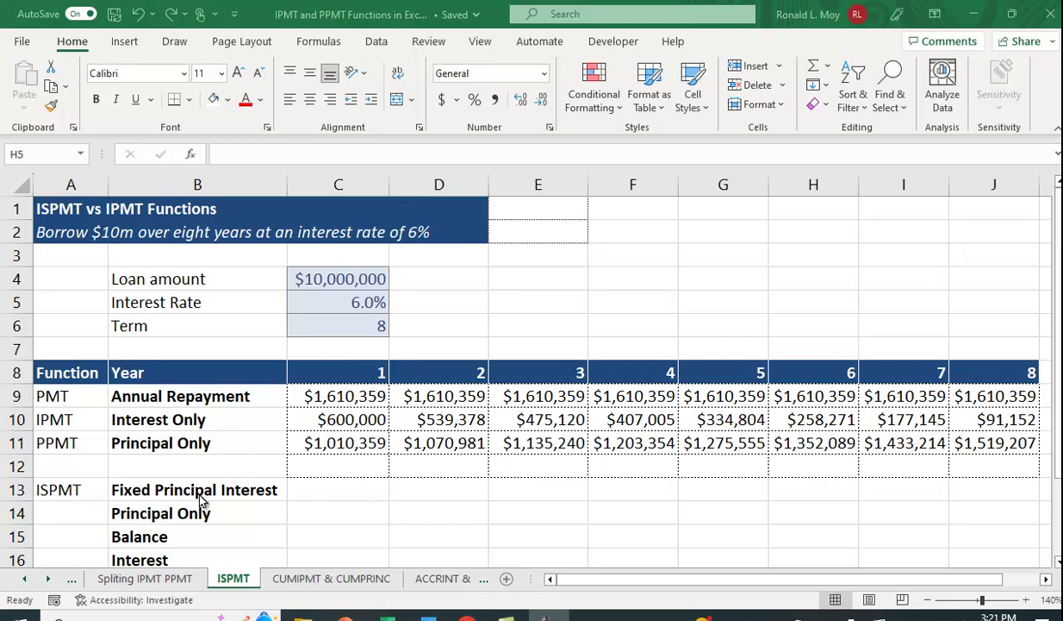
# Begin =ISPMT in C13 with absolute rate $C$5, period C8 and absolute term $C$6.
pyautogui.click(336, 496)
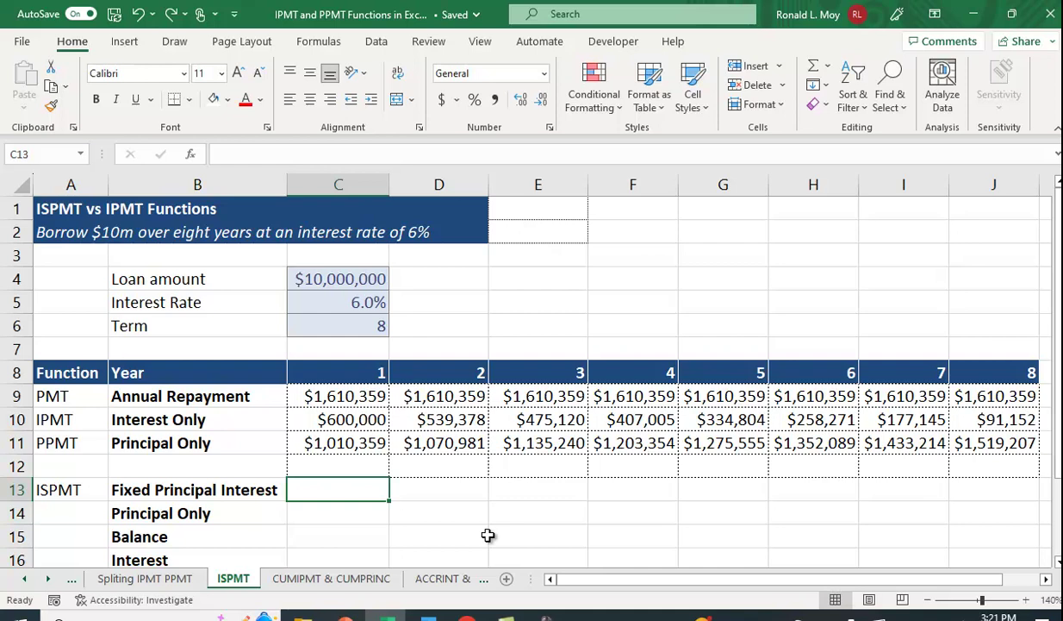
pyautogui.write('=ispmt(')
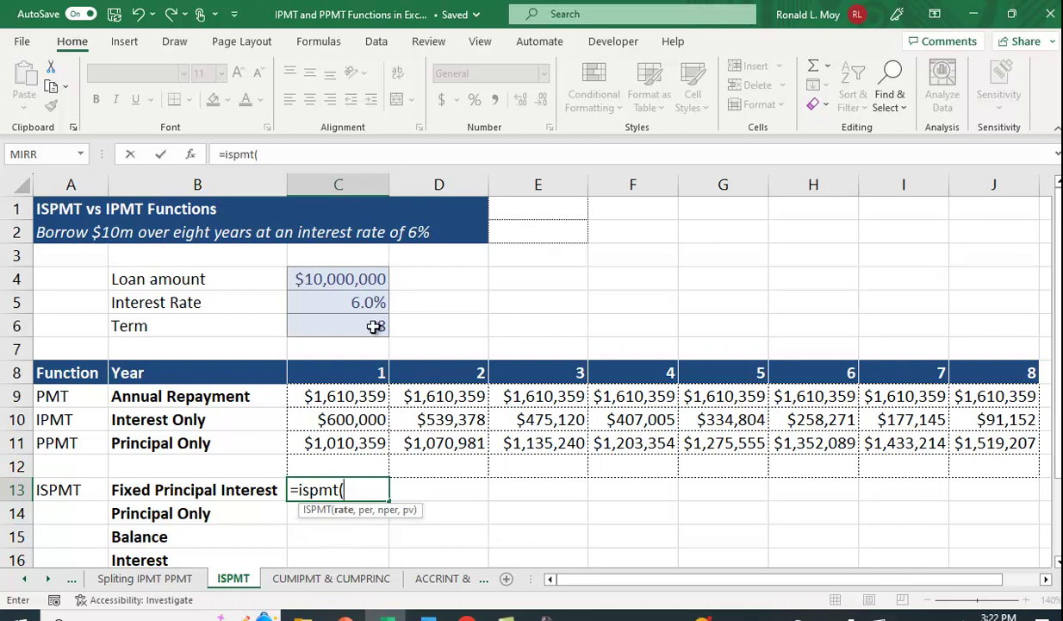
pyautogui.click(356, 302)
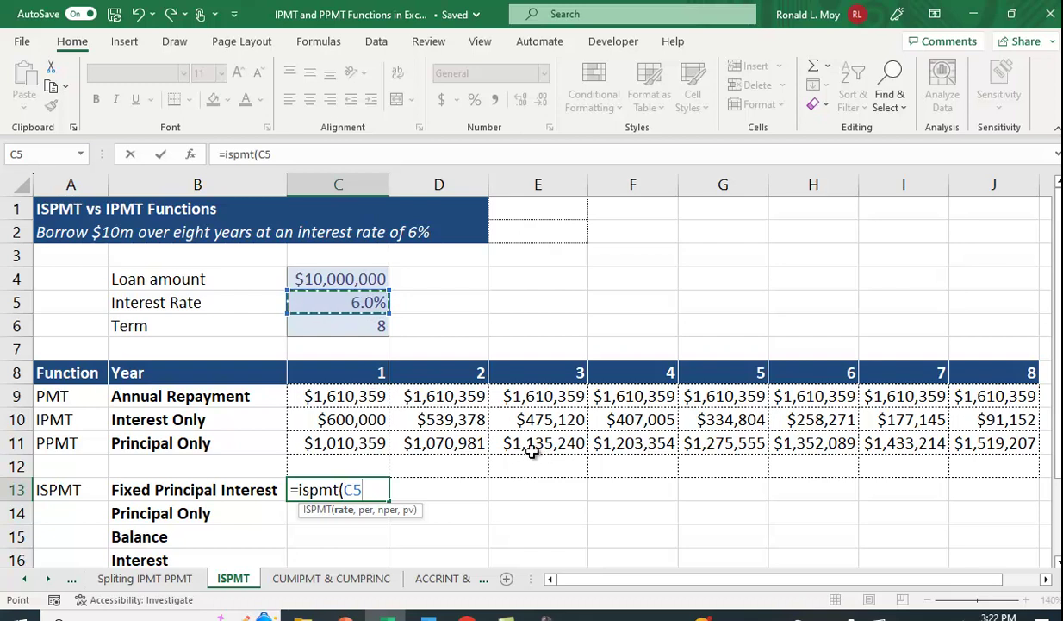
pyautogui.press('F4')
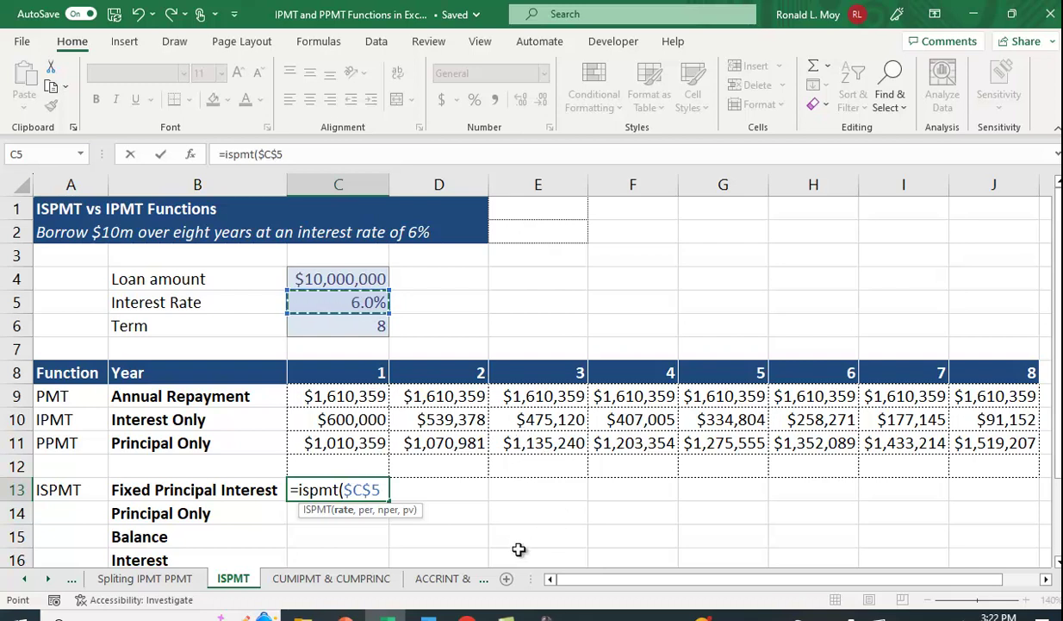
pyautogui.write(',')
pyautogui.click(341, 370)
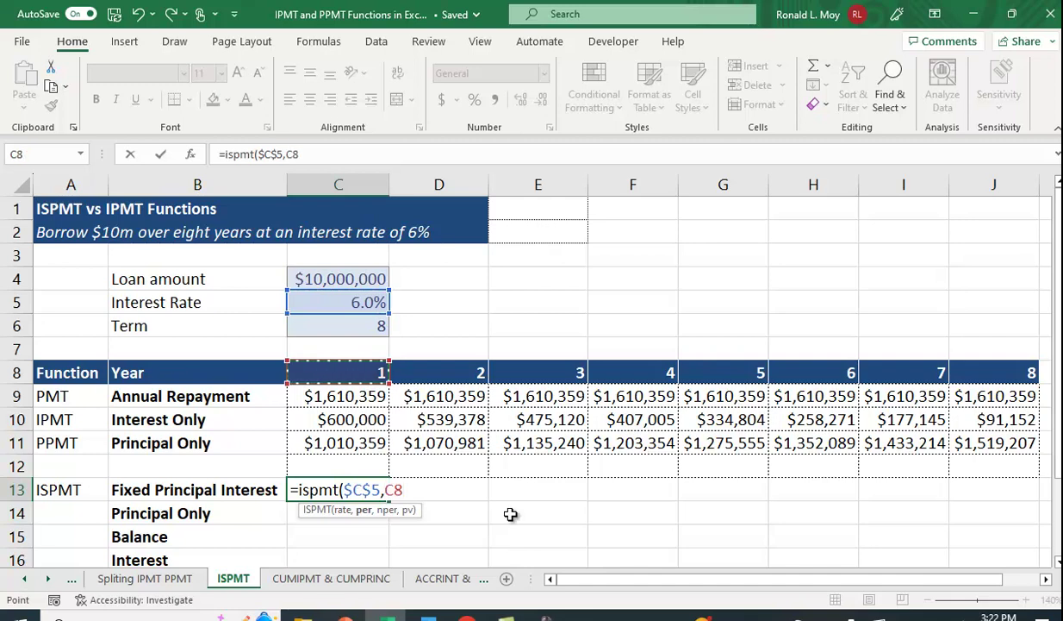
pyautogui.write(',')
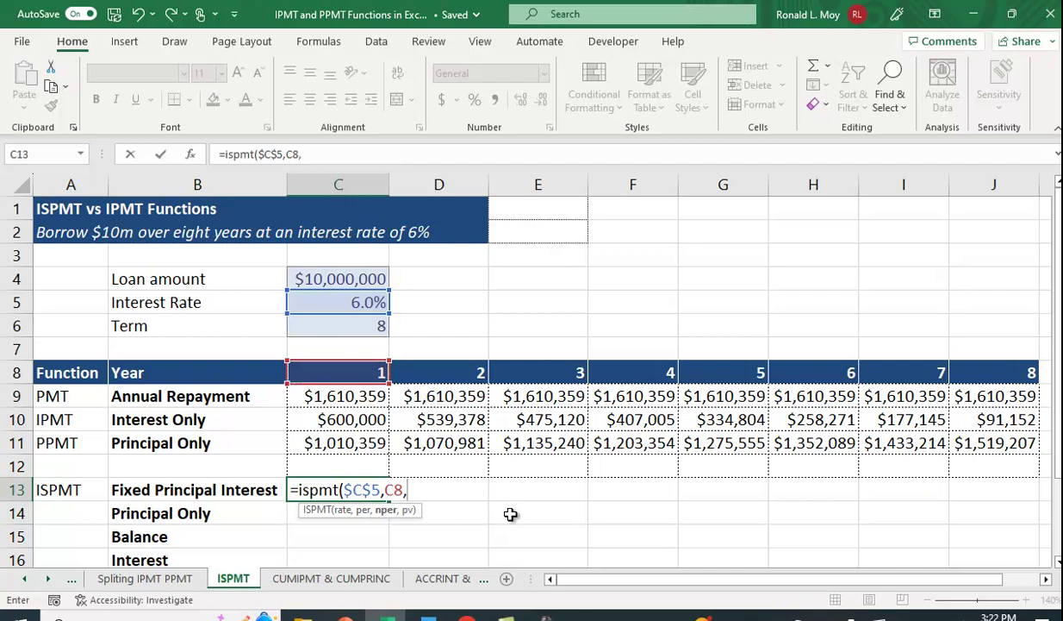
pyautogui.click(361, 326)
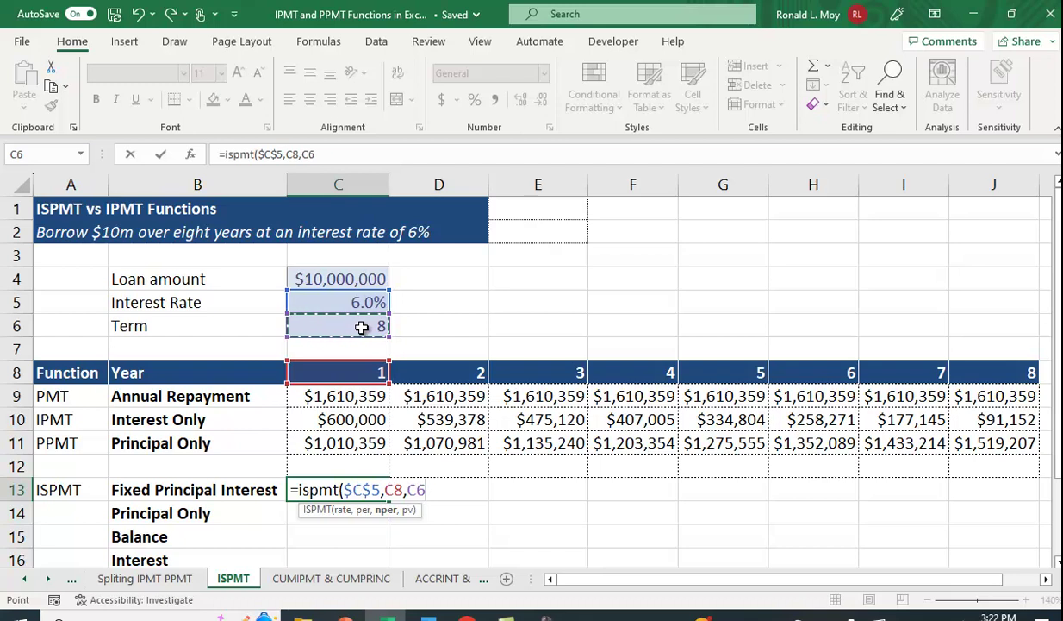
pyautogui.press('F4')
# Finish the ISPMT with -$C$4 as present value and commit, returning 525000.
pyautogui.write('$C$6,')
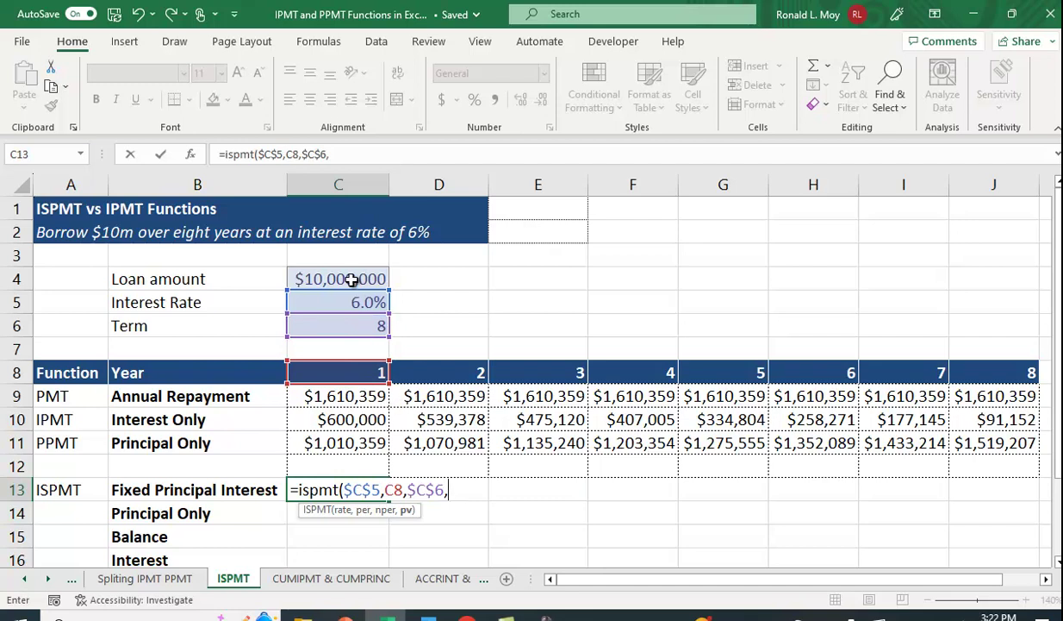
pyautogui.click(352, 278)
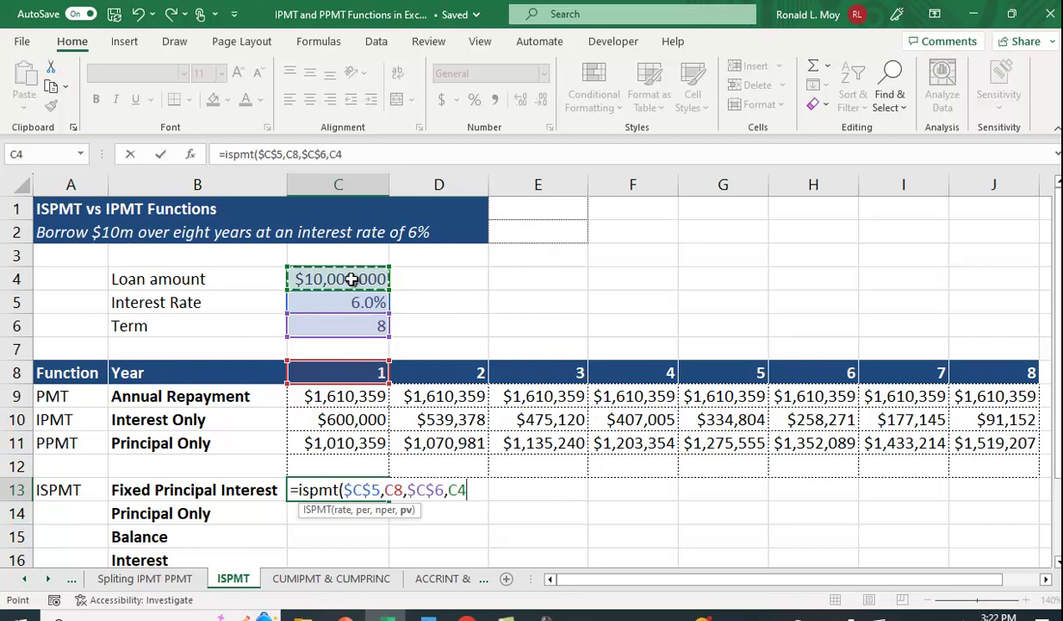
pyautogui.press('F4')
pyautogui.press('BackSpace')
pyautogui.press('BackSpace')
pyautogui.press('BackSpace')
pyautogui.press('BackSpace')
pyautogui.write('-')
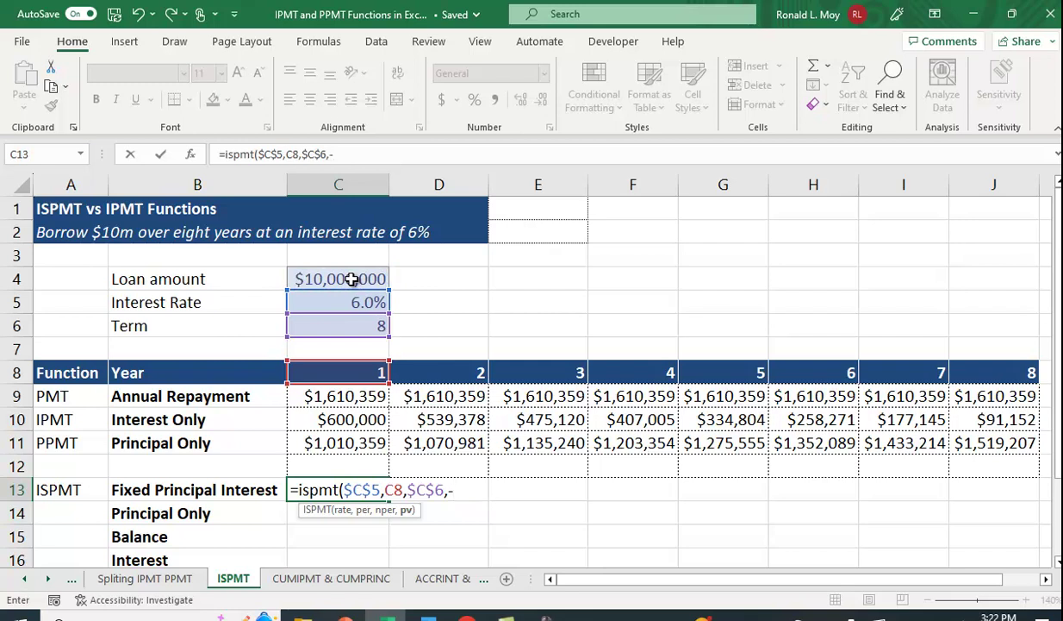
pyautogui.click(352, 279)
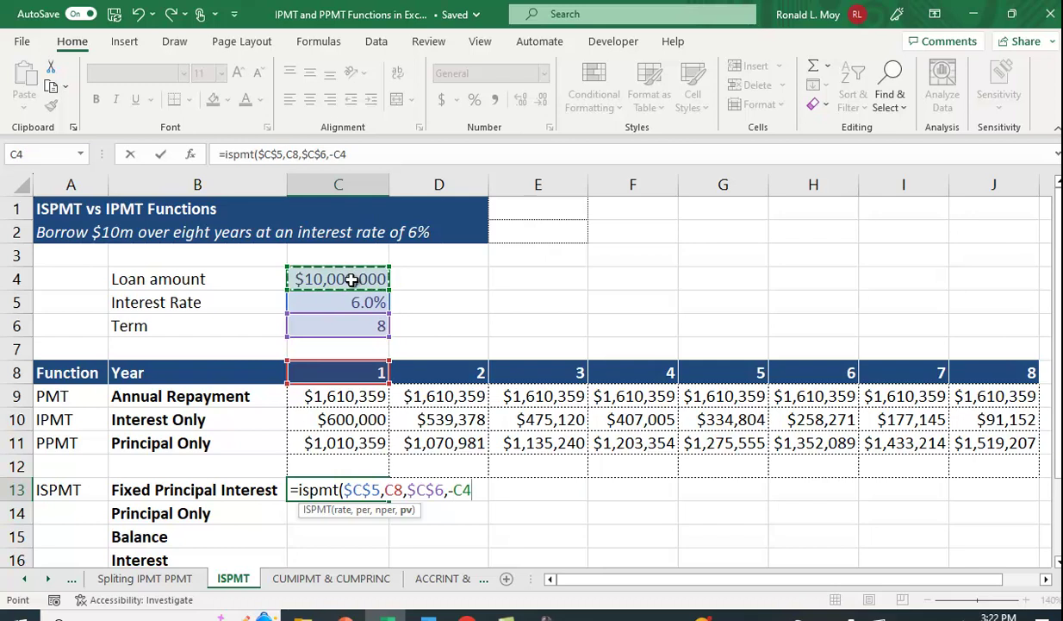
pyautogui.press('F4')
pyautogui.write(')')
pyautogui.press('Return')
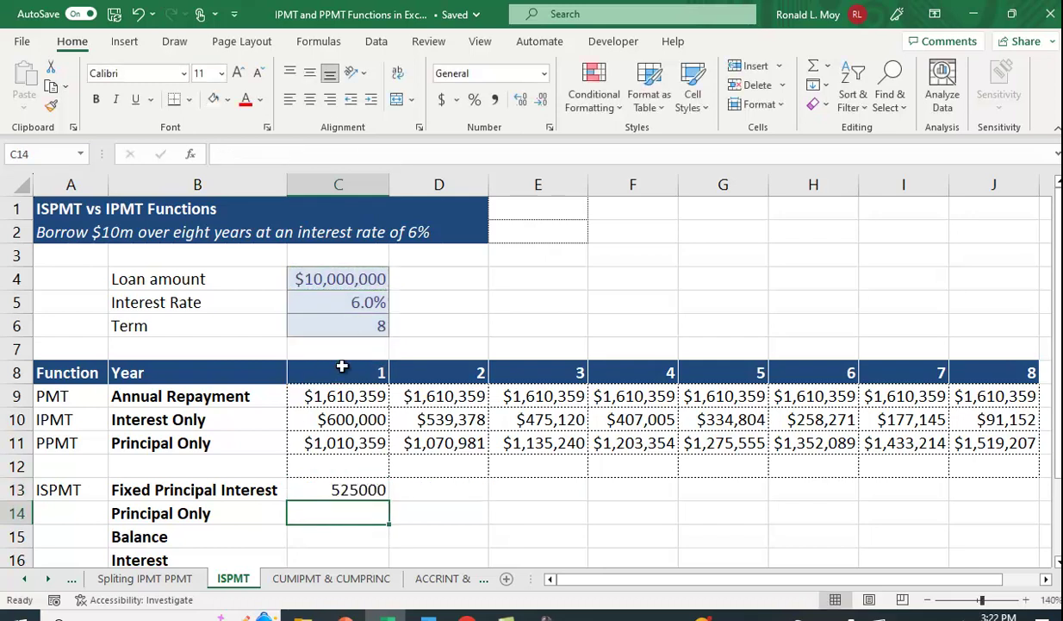
# Format C13 as Accounting with no decimals and fill the ISPMT formula across to J13.
pyautogui.click(369, 488)
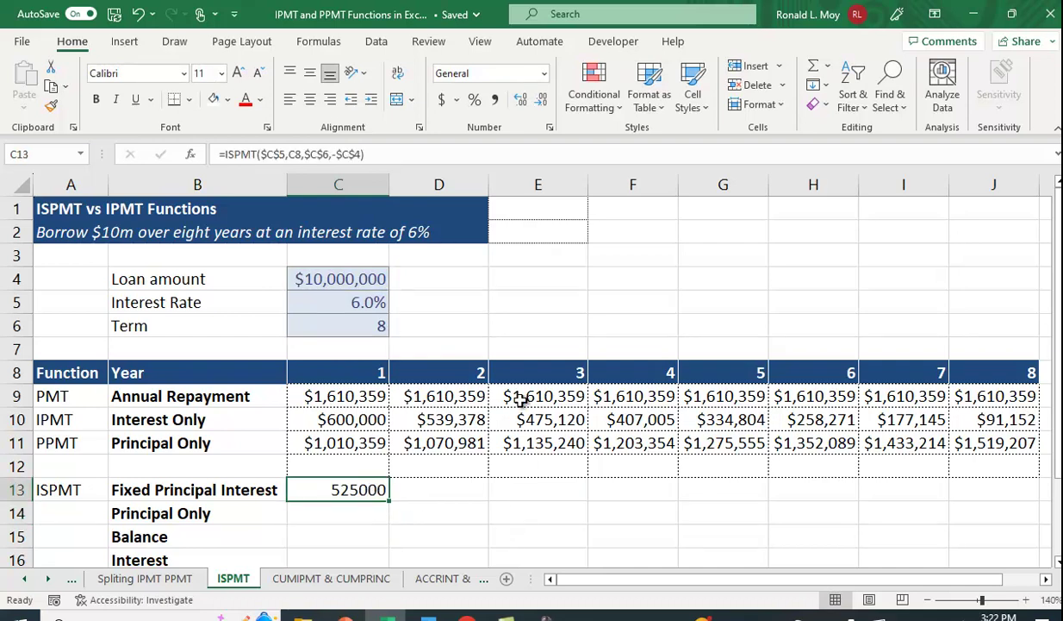
pyautogui.click(441, 100)
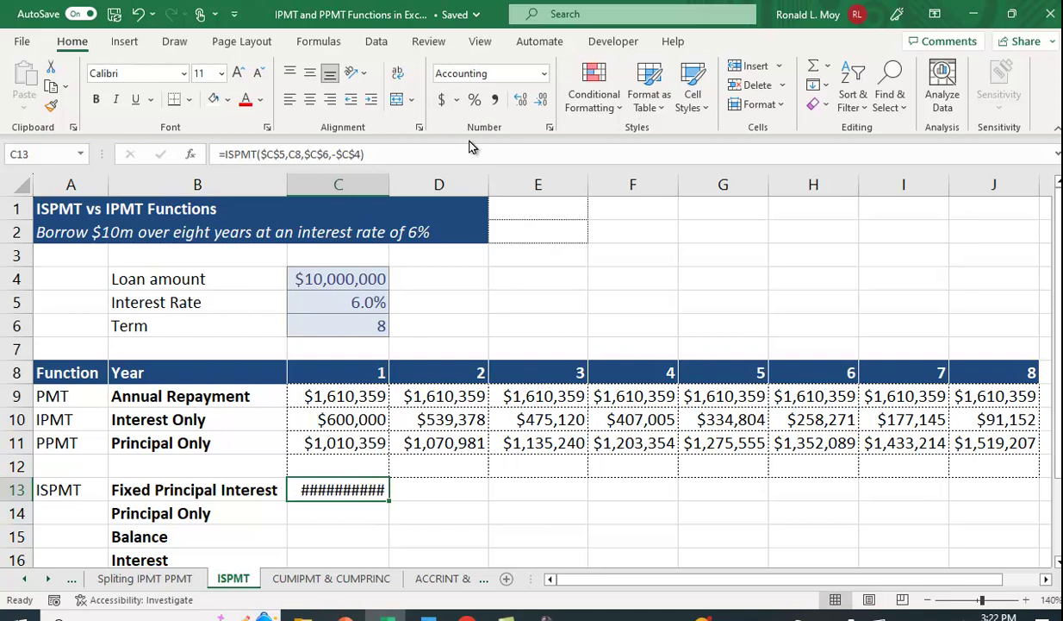
pyautogui.click(540, 101)
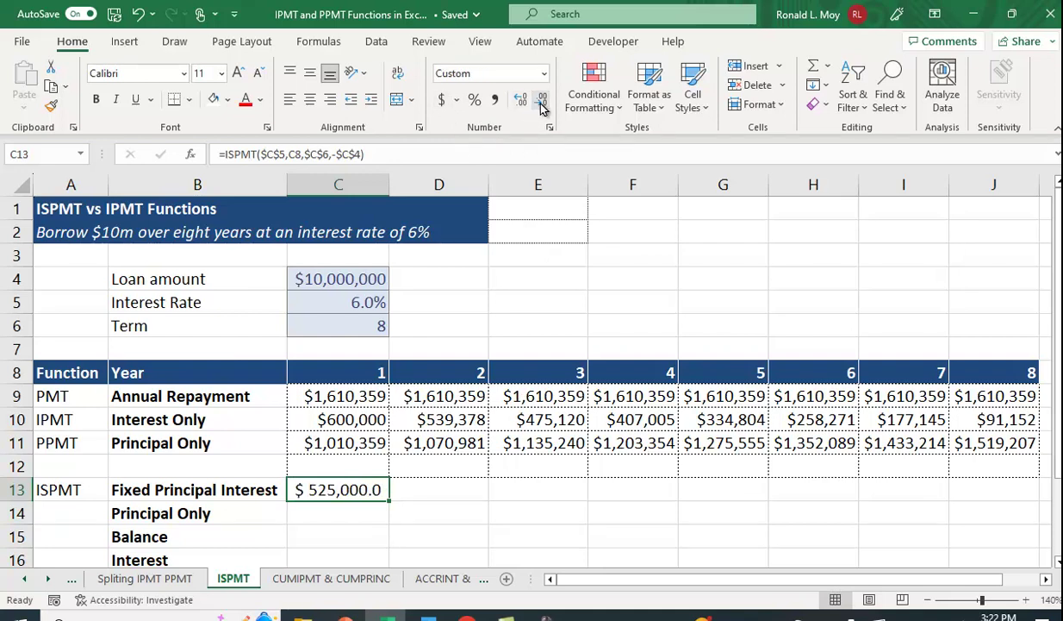
pyautogui.click(539, 101)
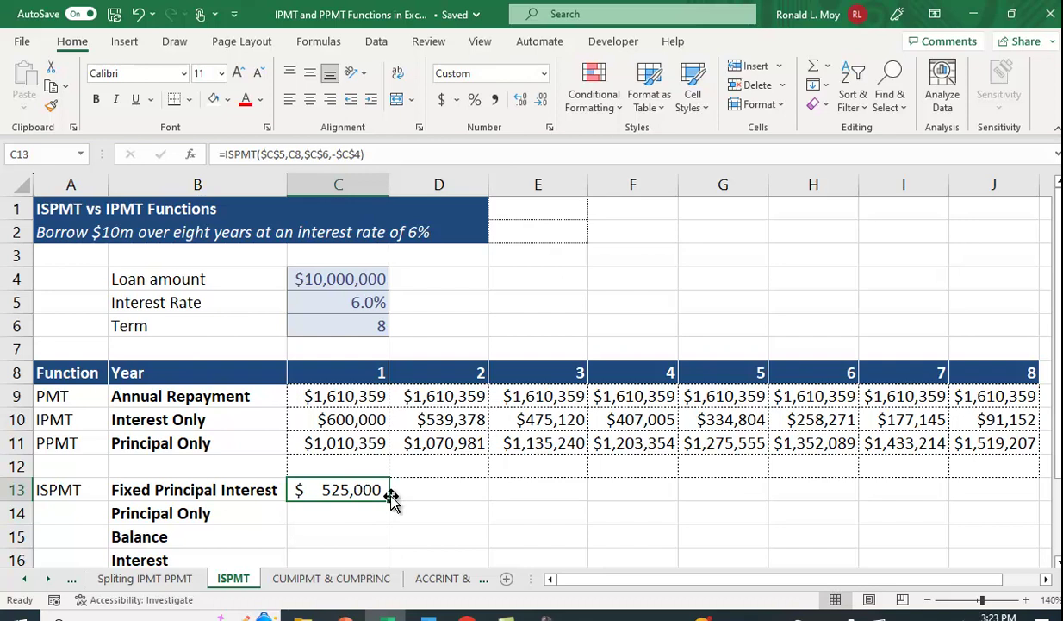
pyautogui.moveTo(389, 500); pyautogui.dragTo(1020, 514)
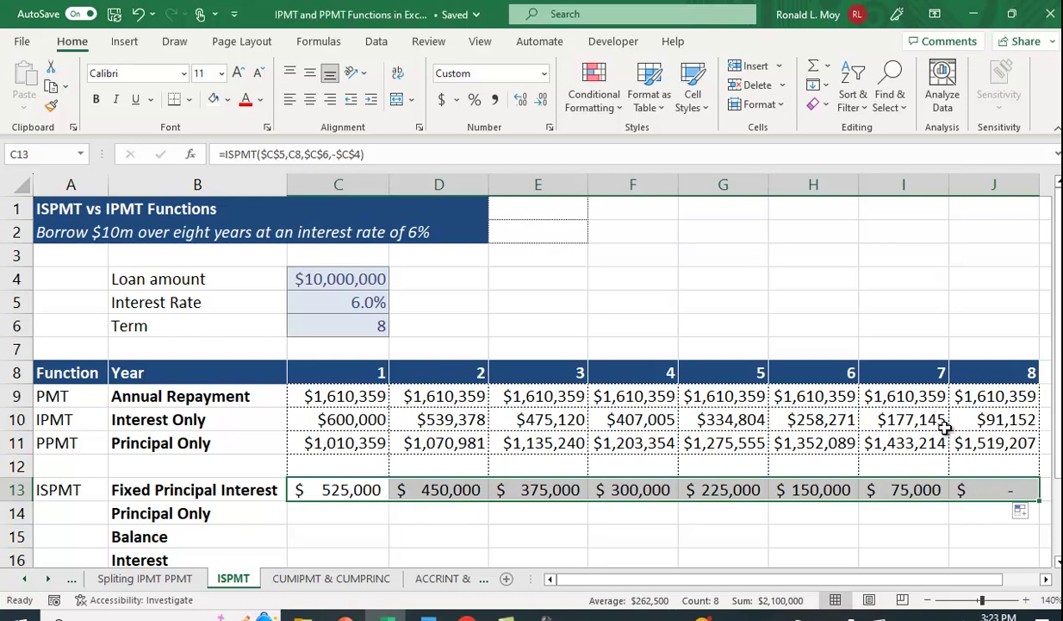
pyautogui.click(330, 488)
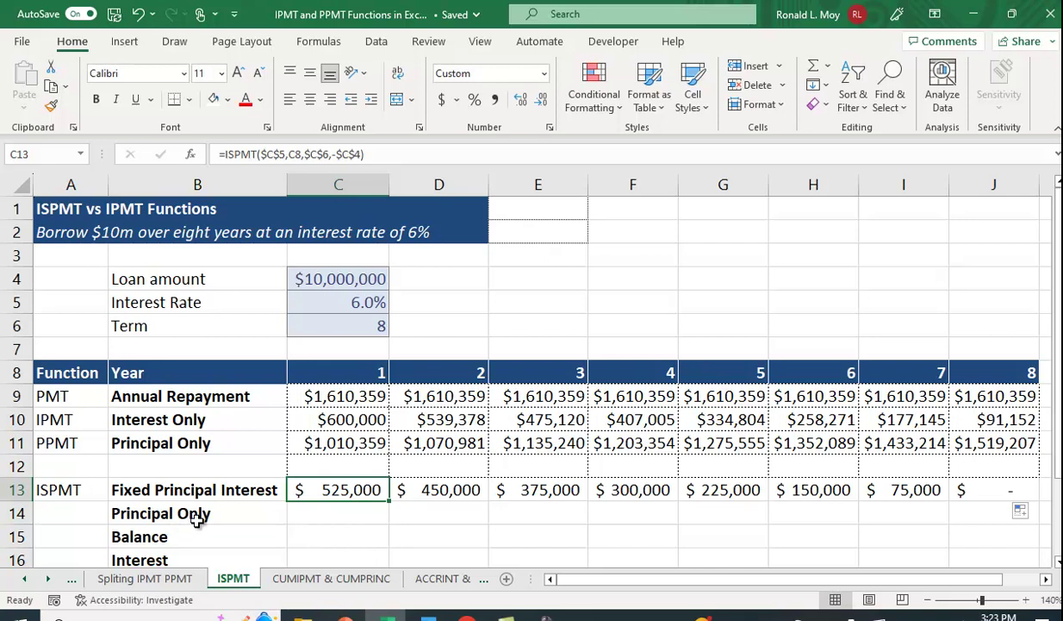
# Enter =$C$4/$C$6 in C14 and fill it to J14, giving $1,250,000 each year.
pyautogui.click(318, 514)
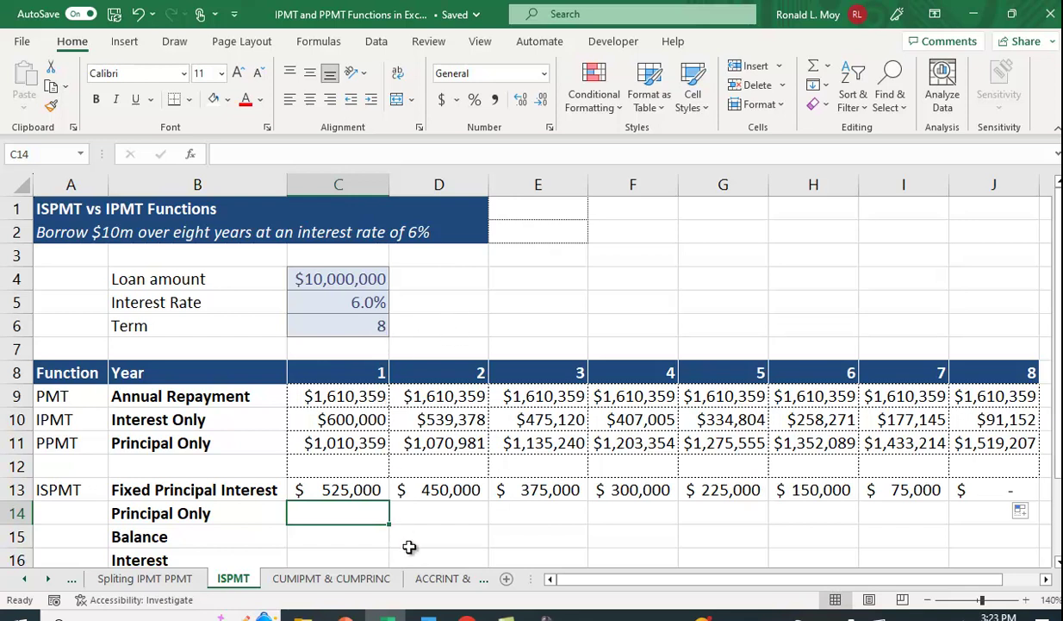
pyautogui.write('=')
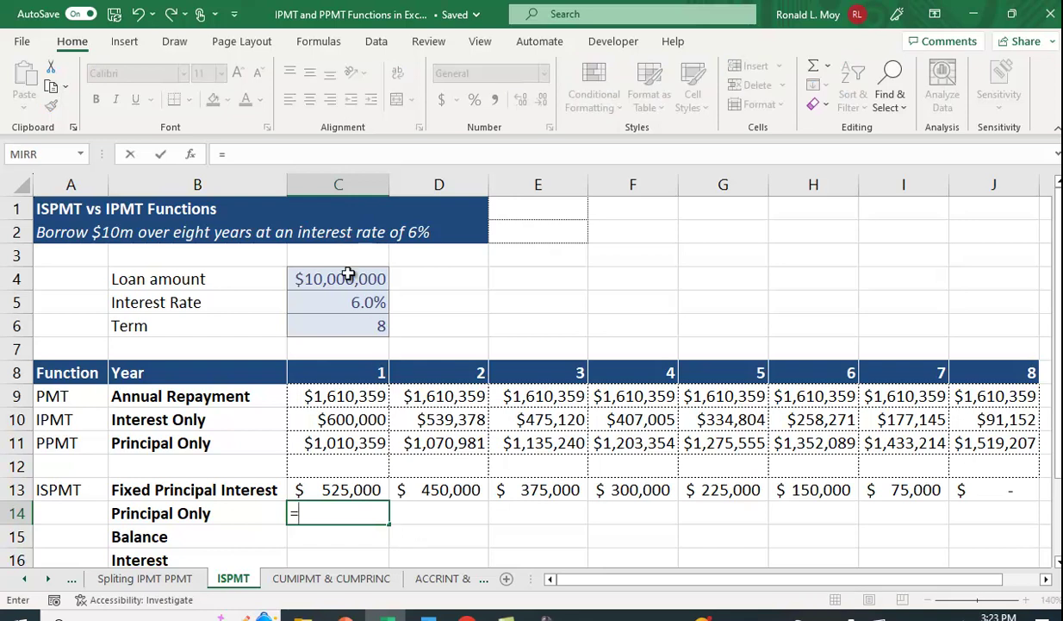
pyautogui.click(345, 278)
pyautogui.press('F4')
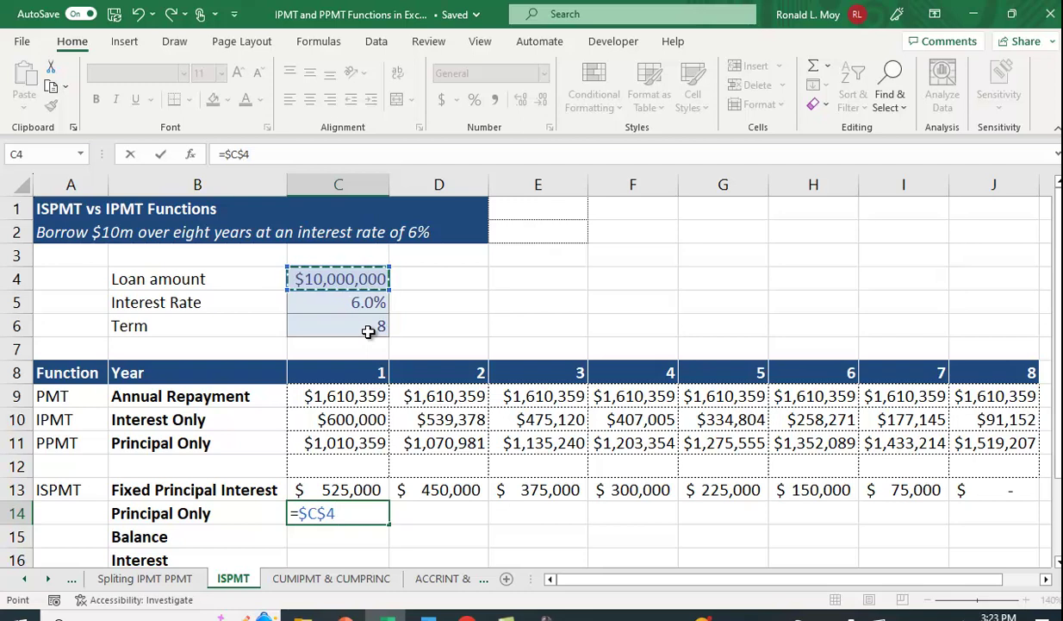
pyautogui.write('/')
pyautogui.click(330, 330)
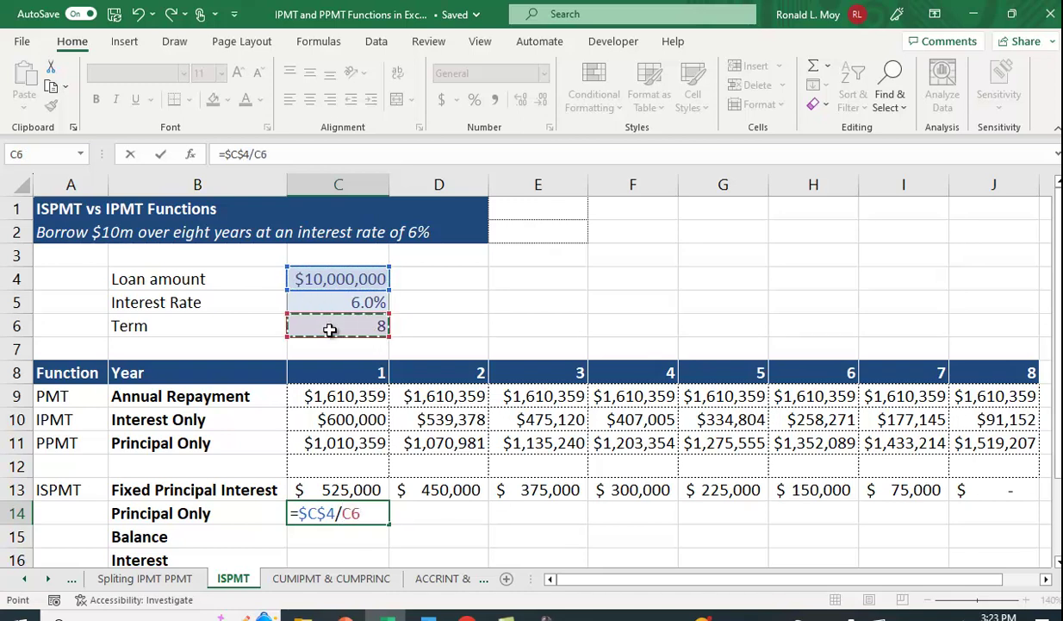
pyautogui.press('F4')
pyautogui.press('Return')
pyautogui.click(330, 511)
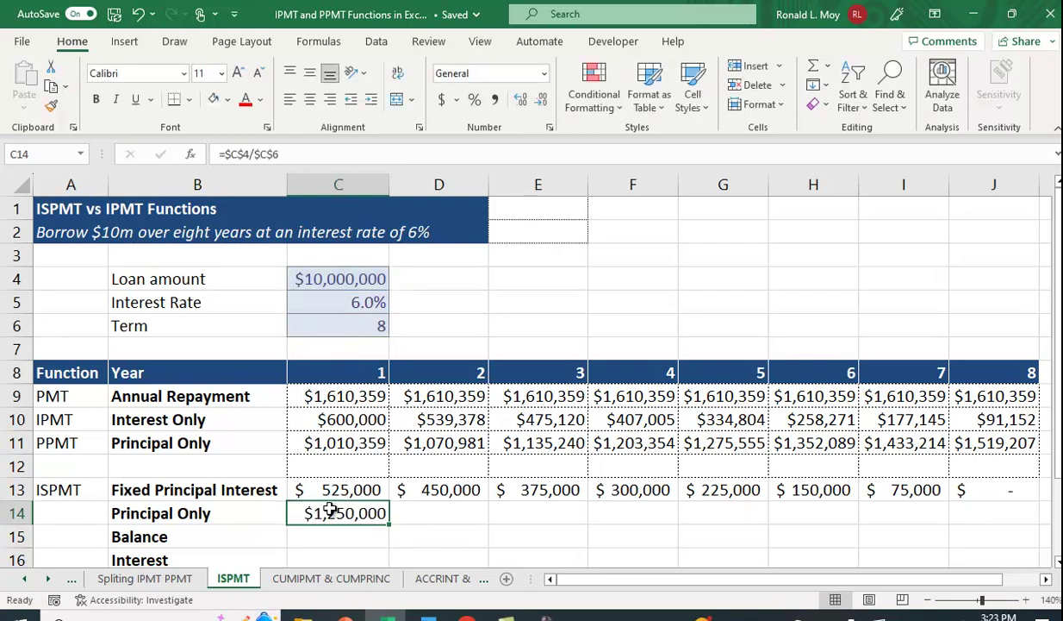
pyautogui.moveTo(392, 523); pyautogui.dragTo(1013, 517)
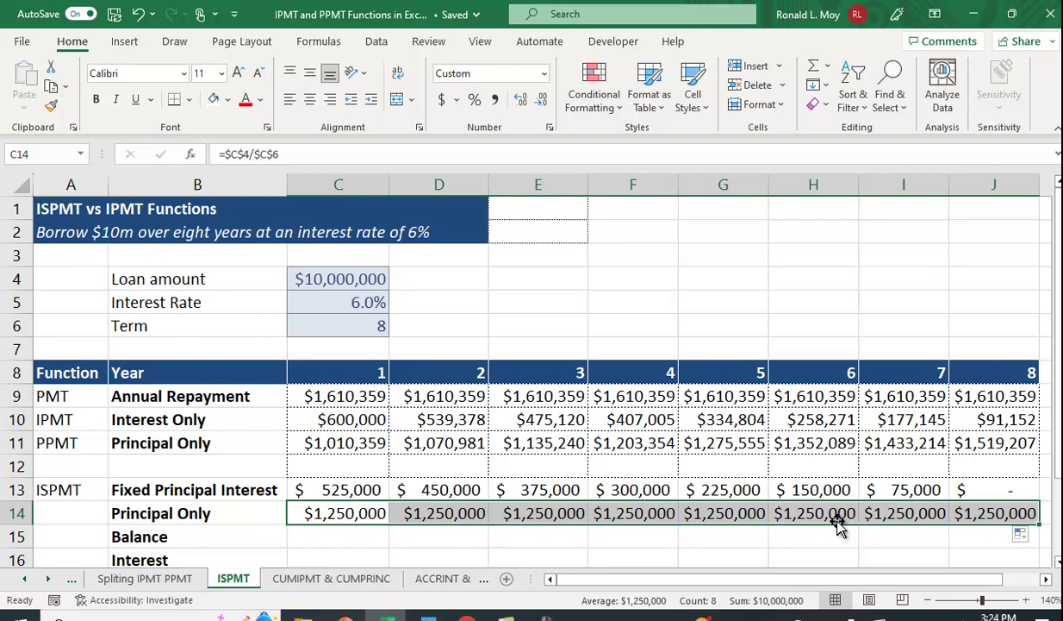
pyautogui.click(858, 554)
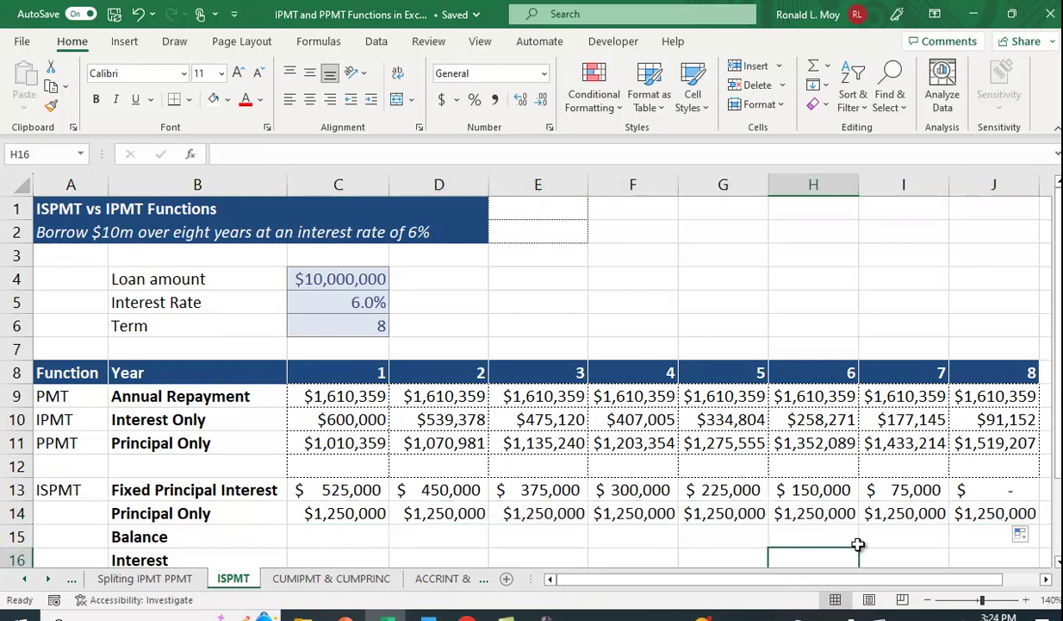
pyautogui.scroll(-1, 859, 544)
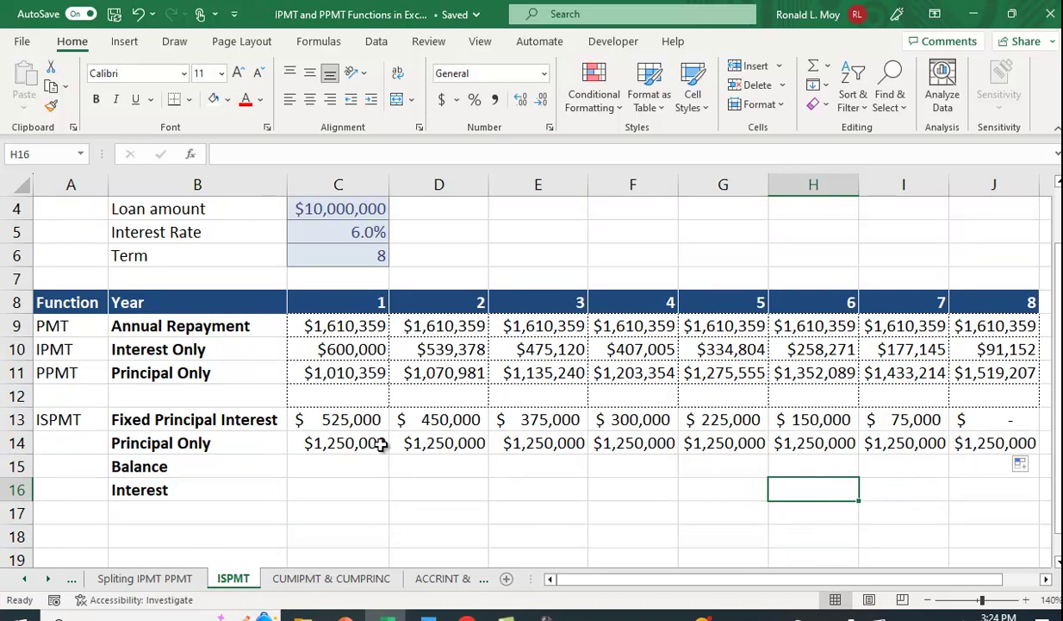
pyautogui.scroll(1, 381, 444)
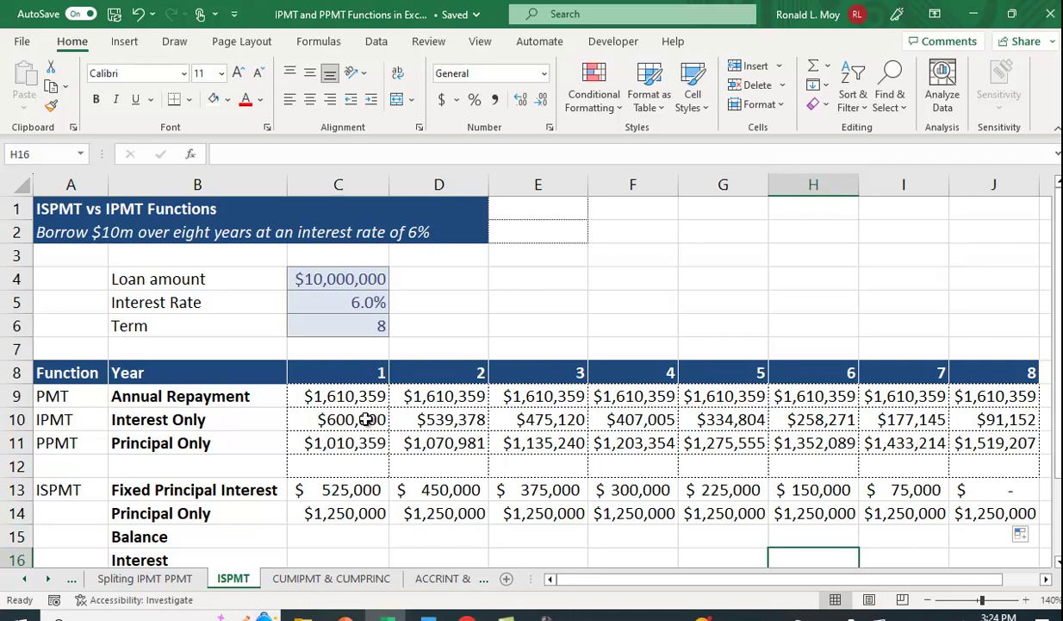
# Enter =C4-C14 in C15 for a year-1 balance of $8,750,000.
pyautogui.scroll(-1, 372, 417)
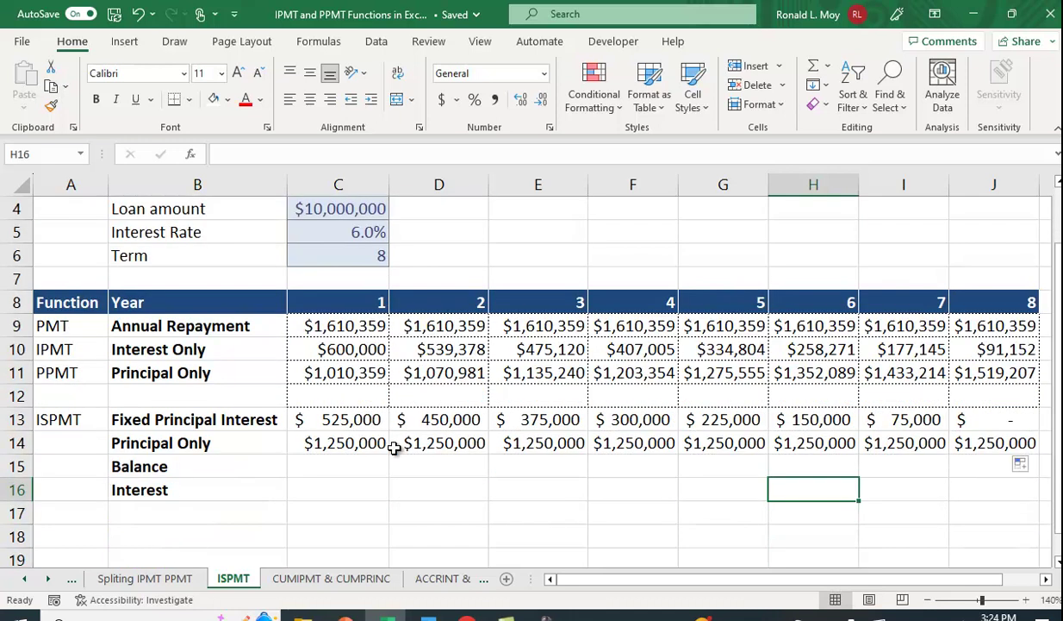
pyautogui.click(346, 469)
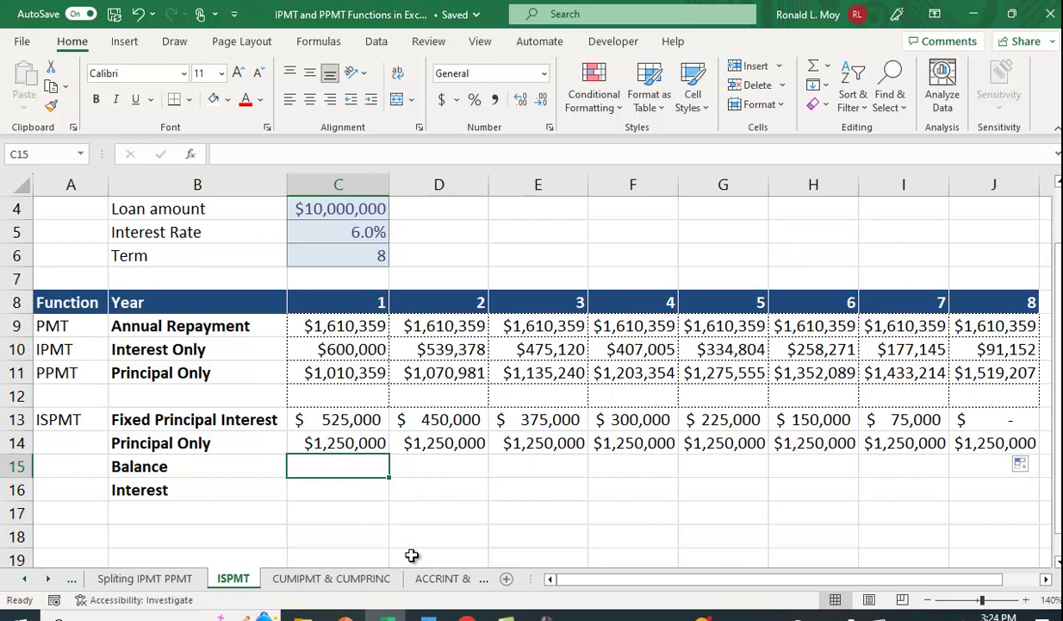
pyautogui.write('=')
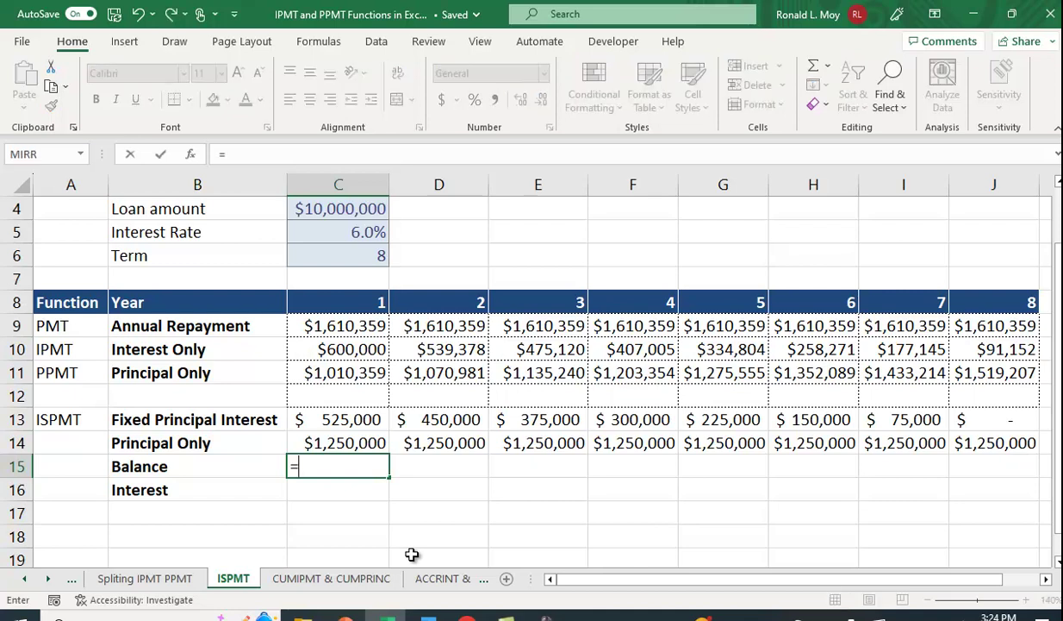
pyautogui.click(342, 210)
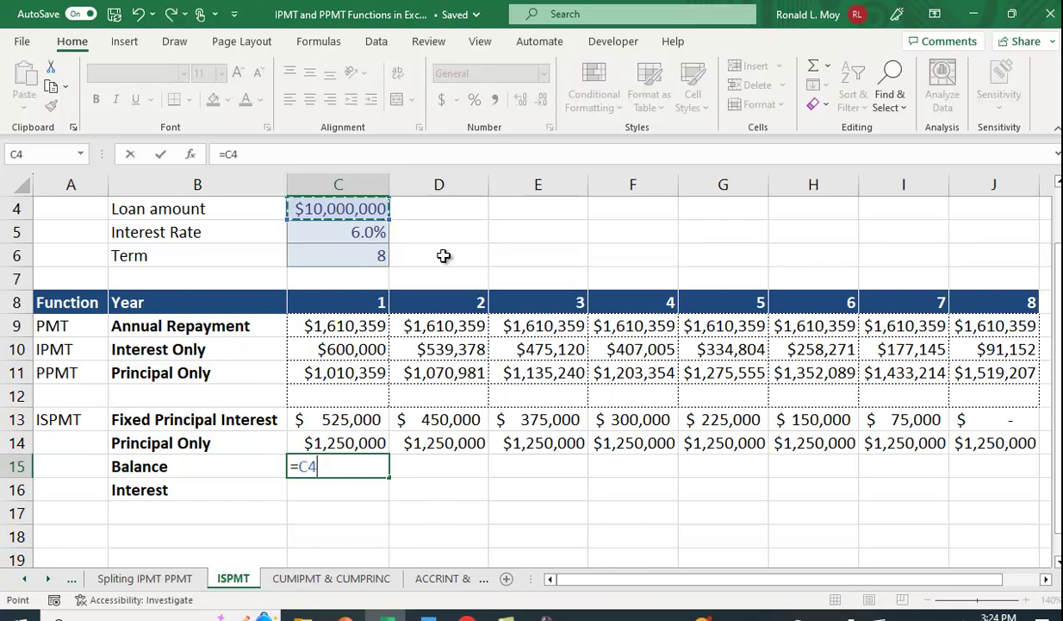
pyautogui.write('-')
pyautogui.click(350, 444)
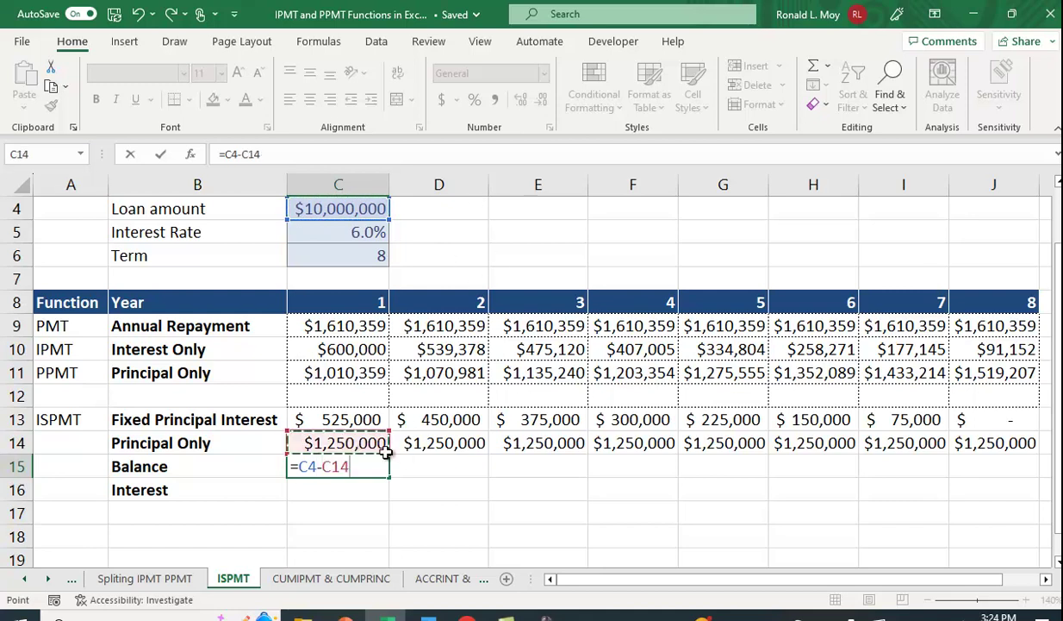
pyautogui.press('Return')
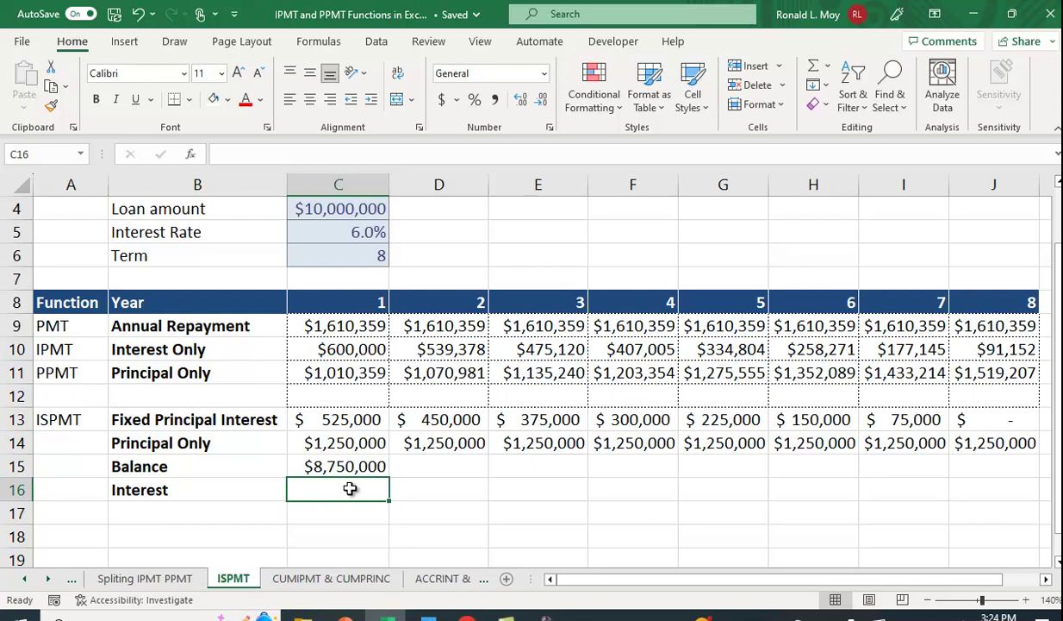
# Enter =$C$5*C15 in C16 and drop its decimal place, showing $525,000.
pyautogui.write('=')
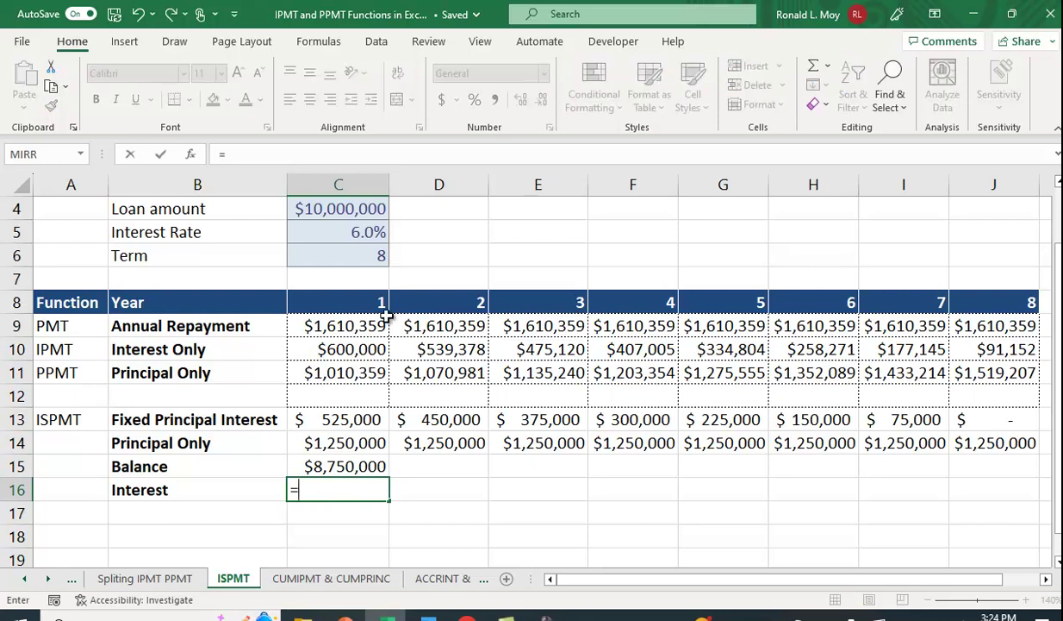
pyautogui.click(372, 231)
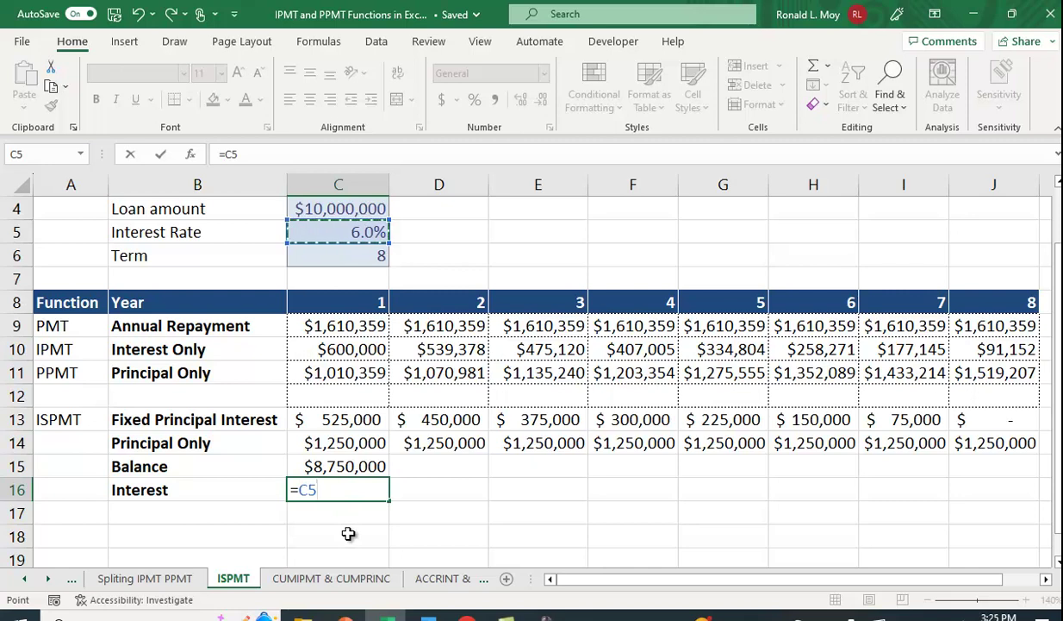
pyautogui.press('F4')
pyautogui.write('*')
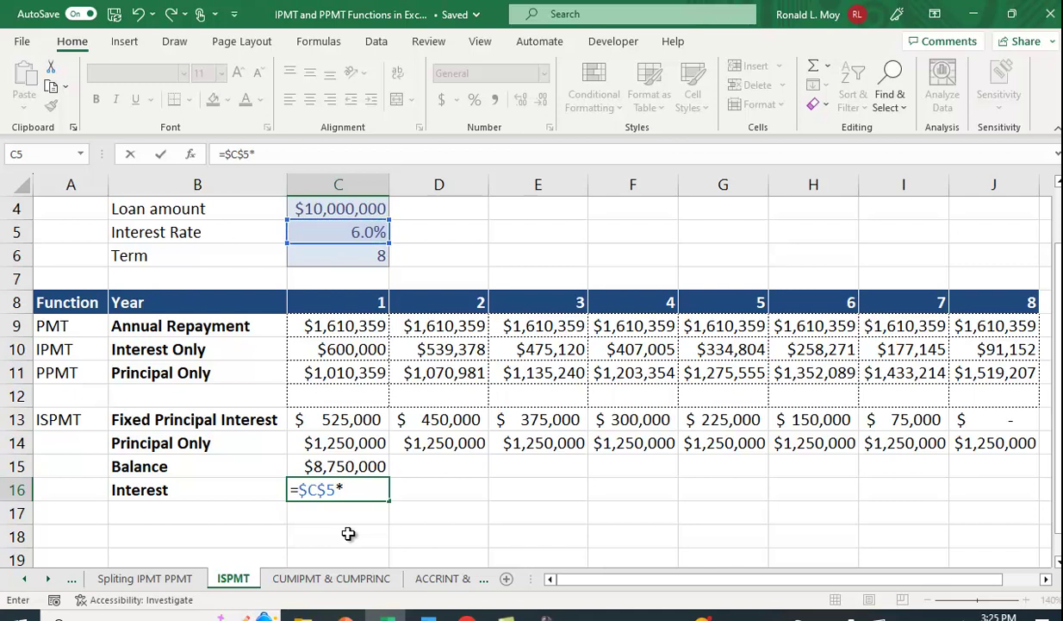
pyautogui.click(357, 469)
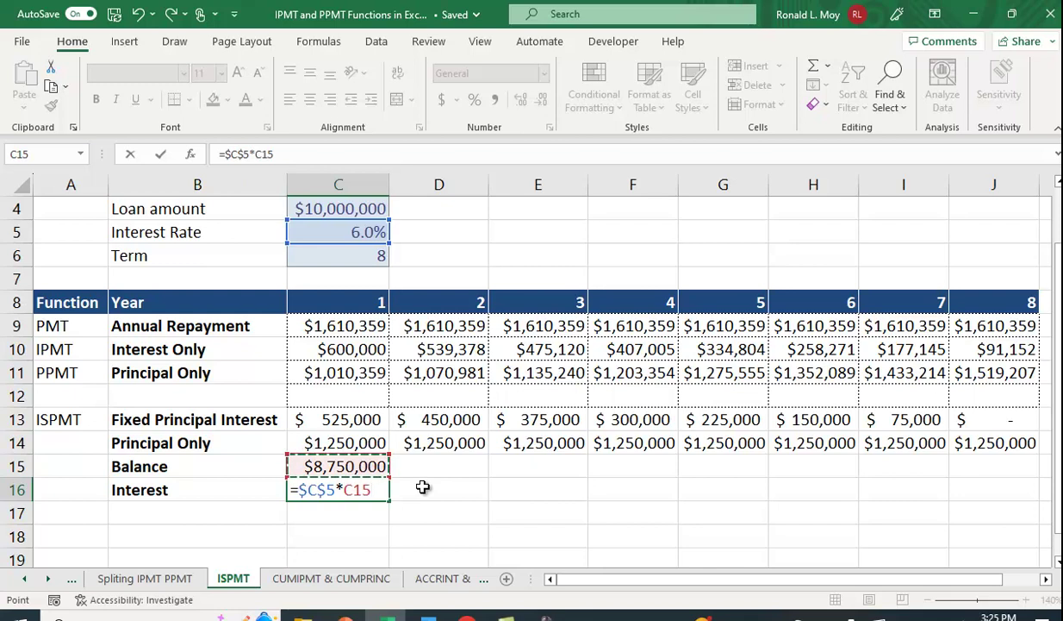
pyautogui.press('Return')
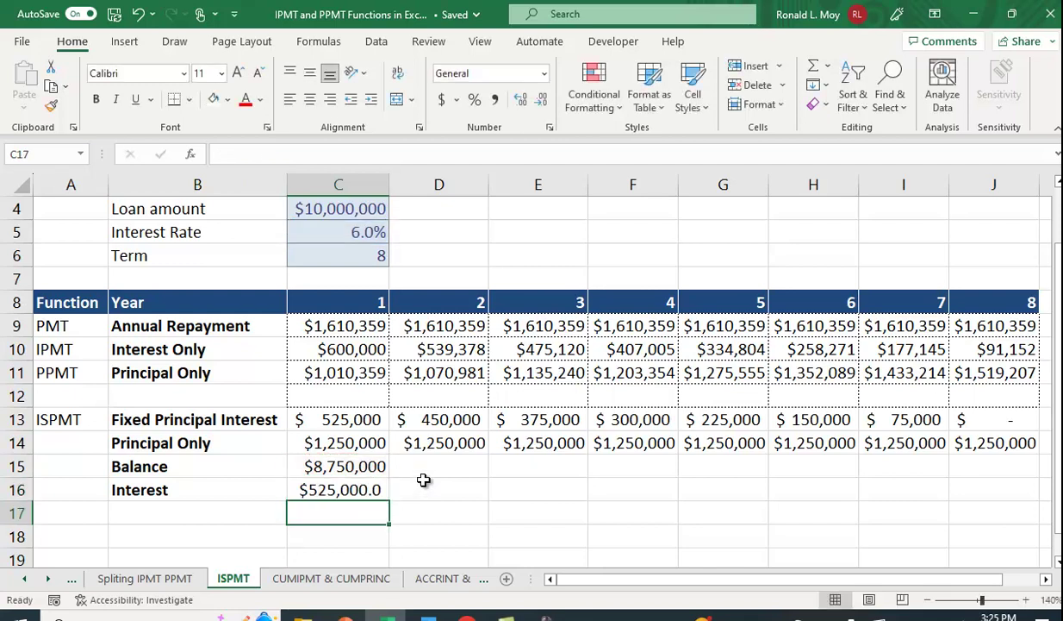
pyautogui.click(346, 488)
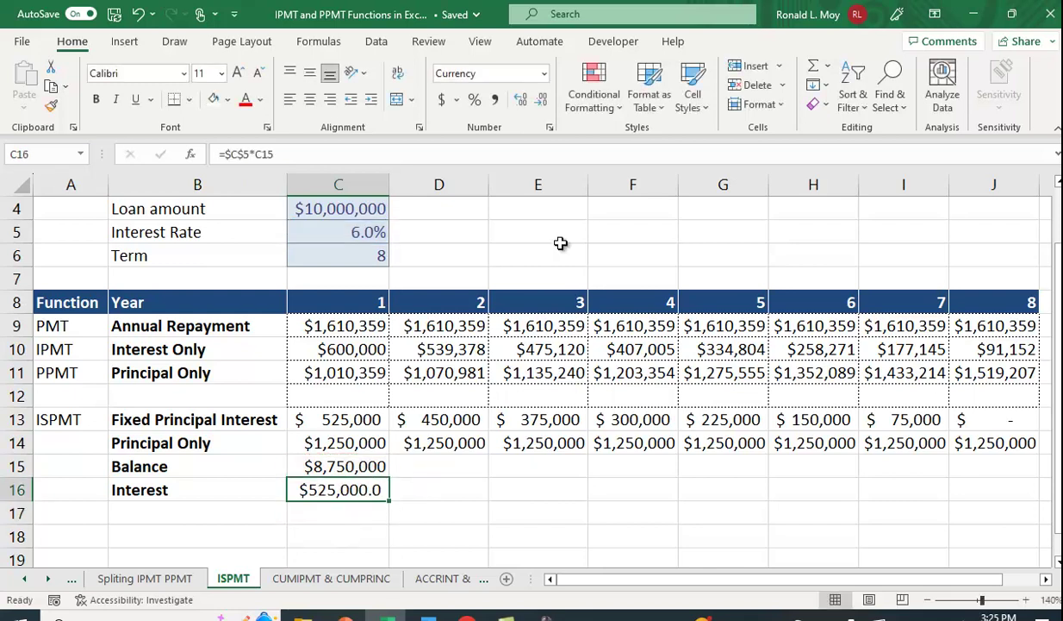
pyautogui.click(541, 101)
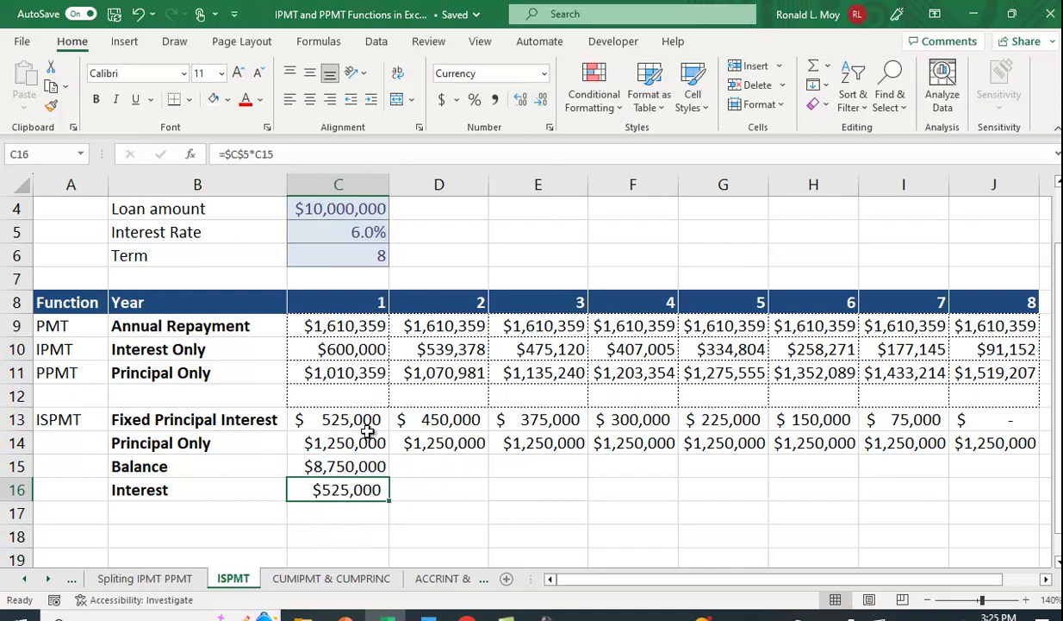
pyautogui.click(366, 465)
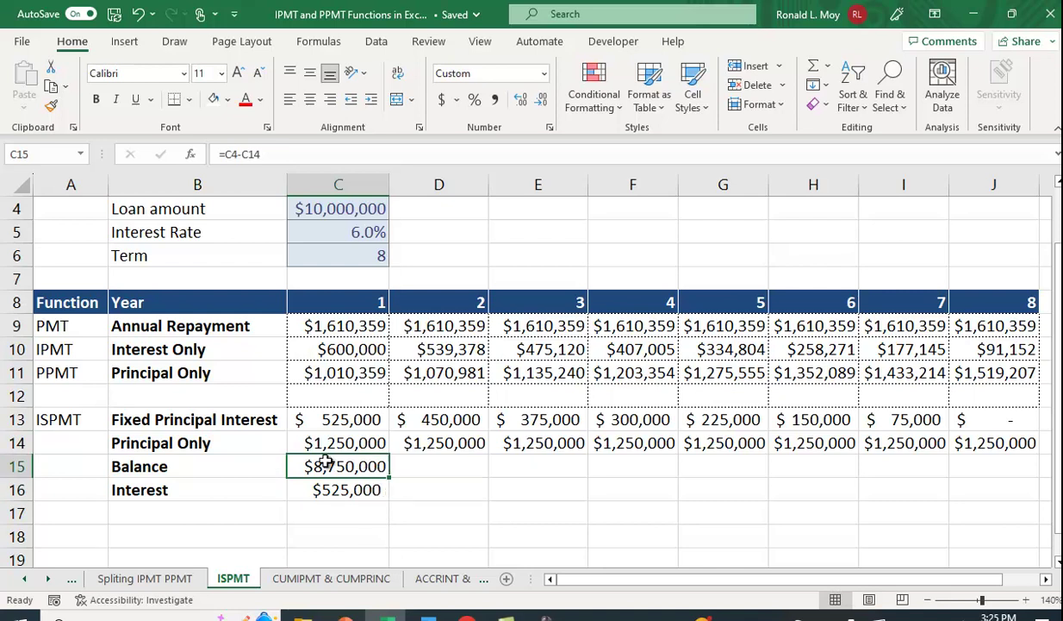
# Enter =C15-D14 in D15 and fill it to J15, balances $7,500,000 down to $0.
pyautogui.click(448, 468)
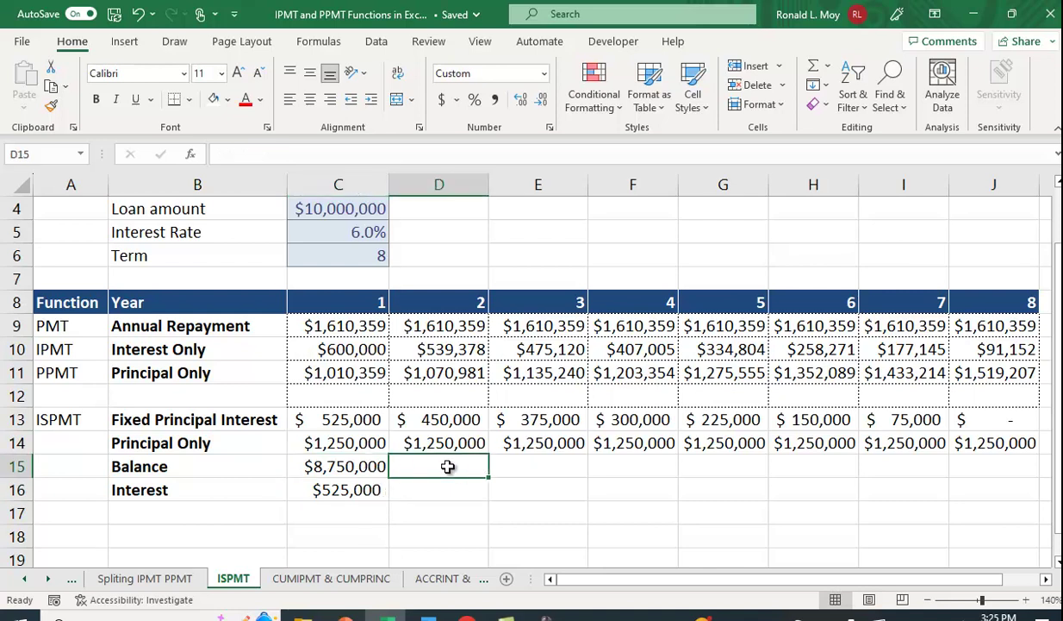
pyautogui.write('=')
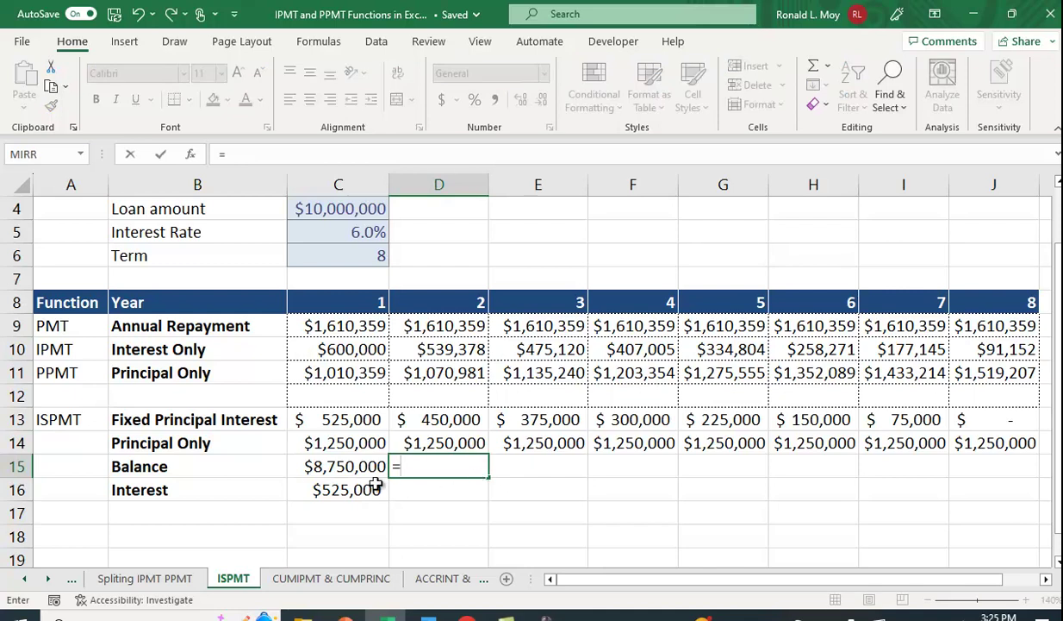
pyautogui.click(349, 466)
pyautogui.write('-')
pyautogui.click(431, 447)
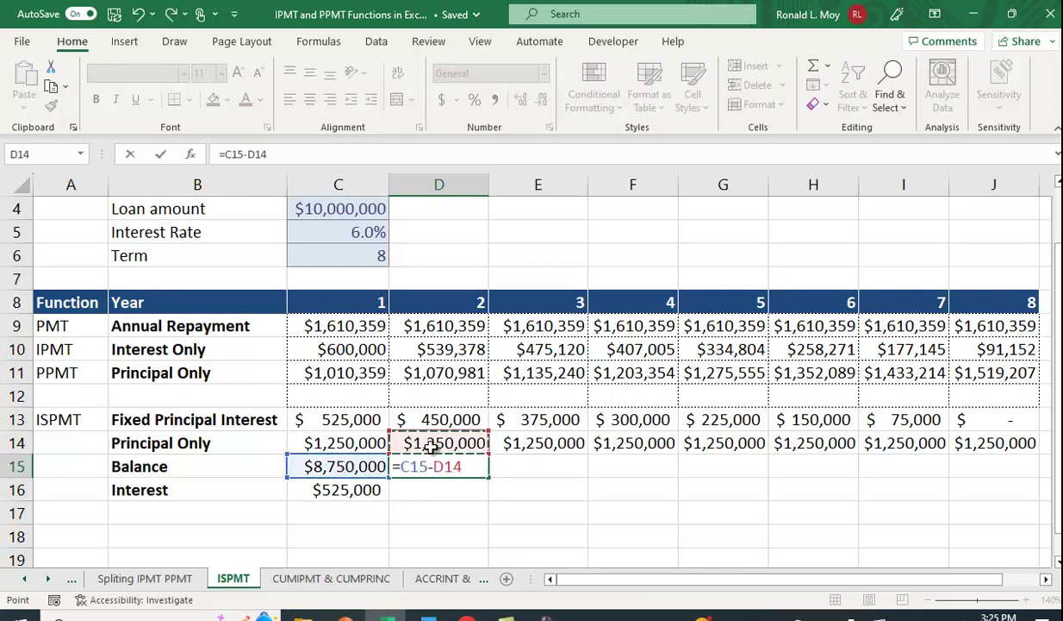
pyautogui.press('Return')
pyautogui.click(451, 468)
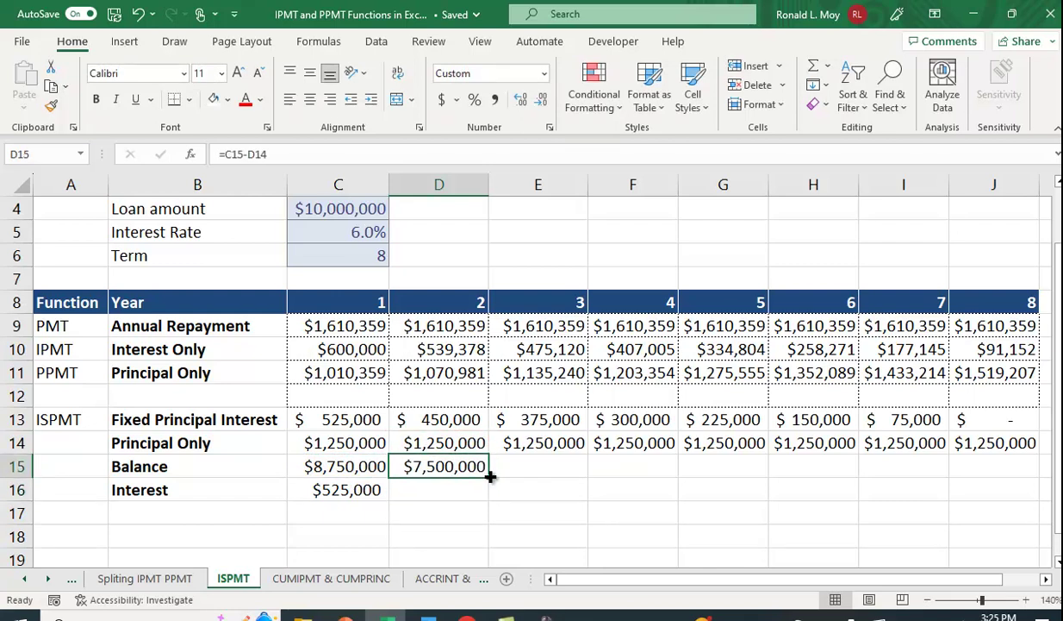
pyautogui.moveTo(488, 476); pyautogui.dragTo(1014, 484)
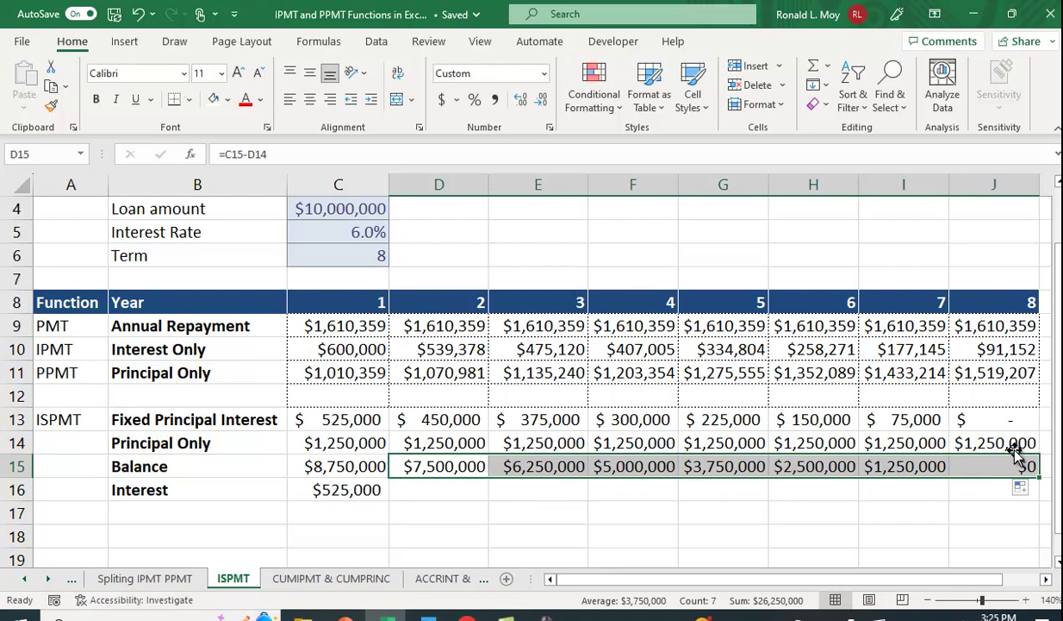
# Copy the C16 interest formula to D16, verify it against D13, then extend it to J16.
pyautogui.click(422, 489)
pyautogui.click(357, 484)
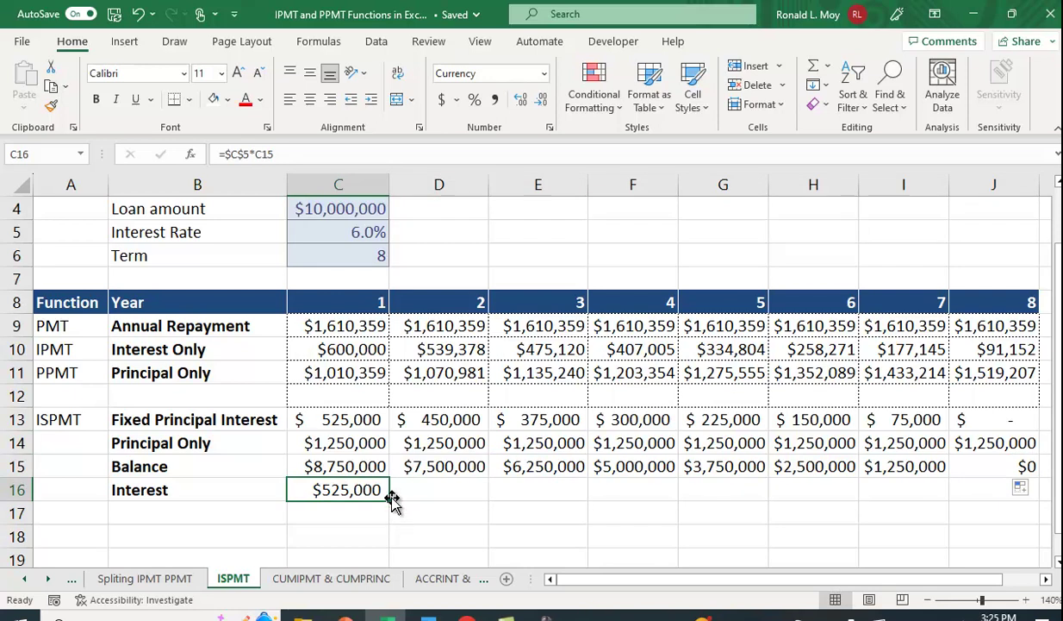
pyautogui.moveTo(389, 498); pyautogui.dragTo(469, 496)
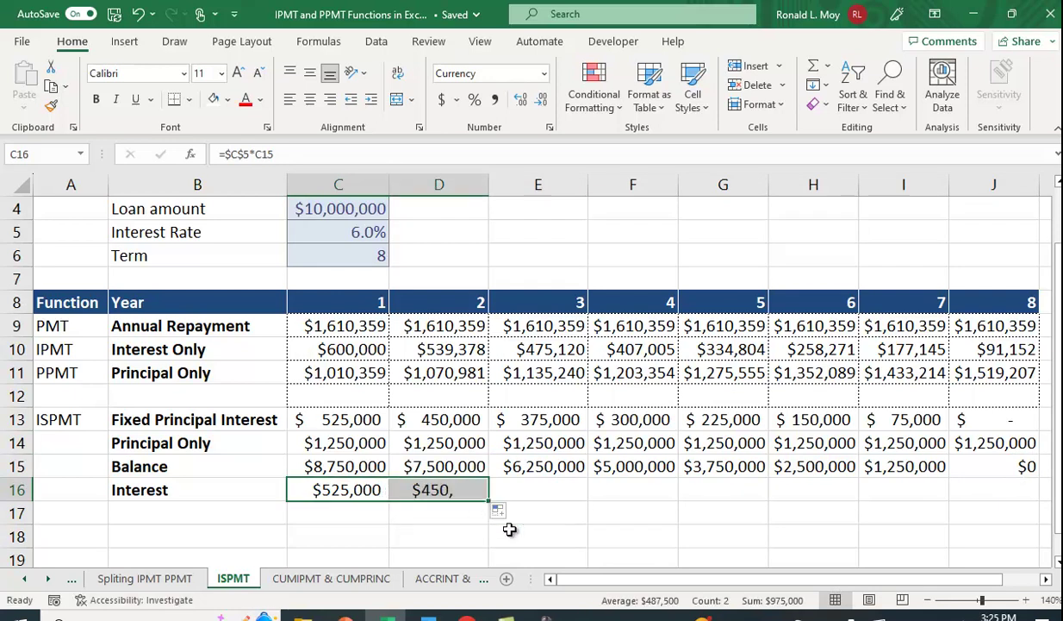
pyautogui.click(448, 489)
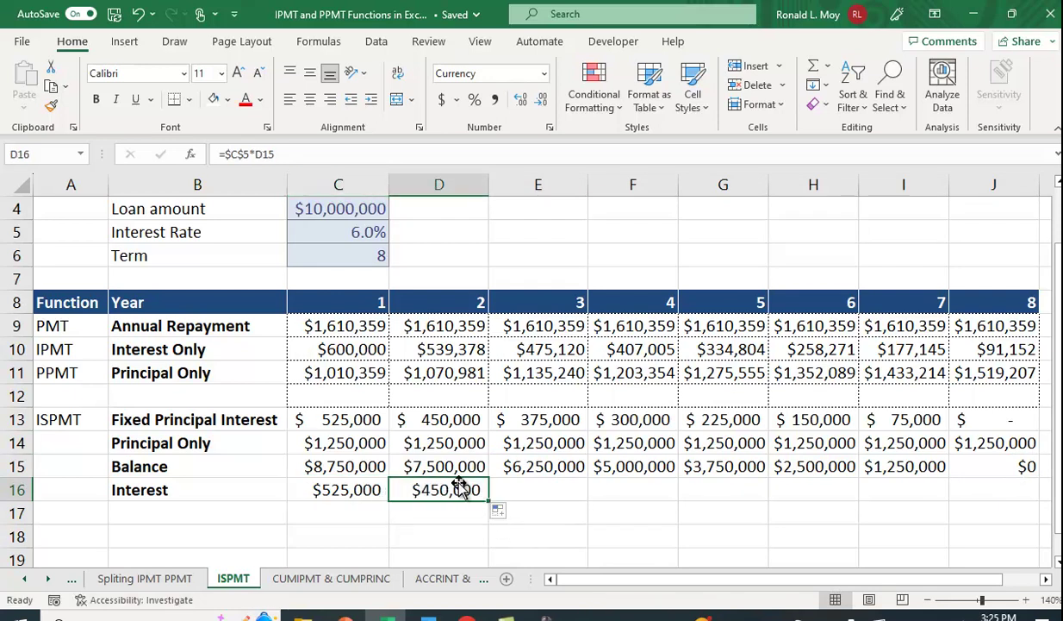
pyautogui.click(462, 418)
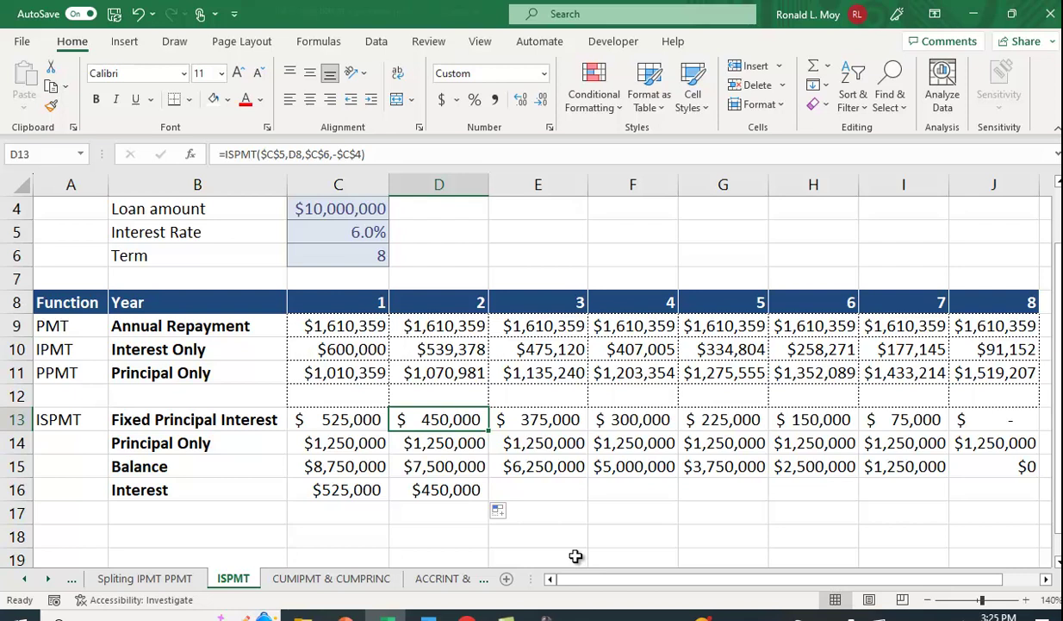
pyautogui.click(435, 489)
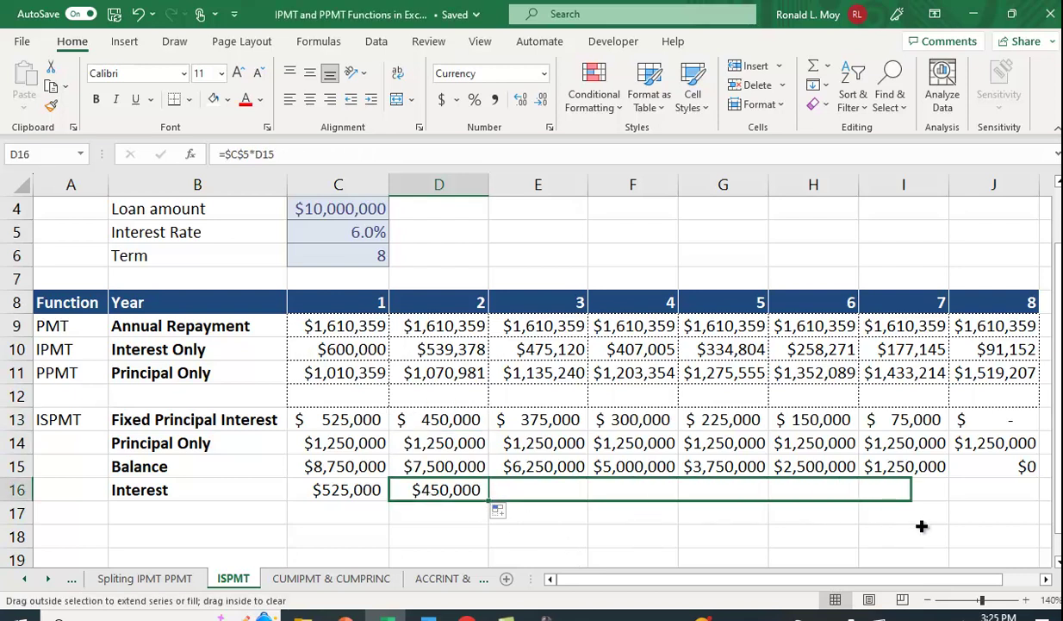
pyautogui.moveTo(489, 500); pyautogui.dragTo(1030, 526)
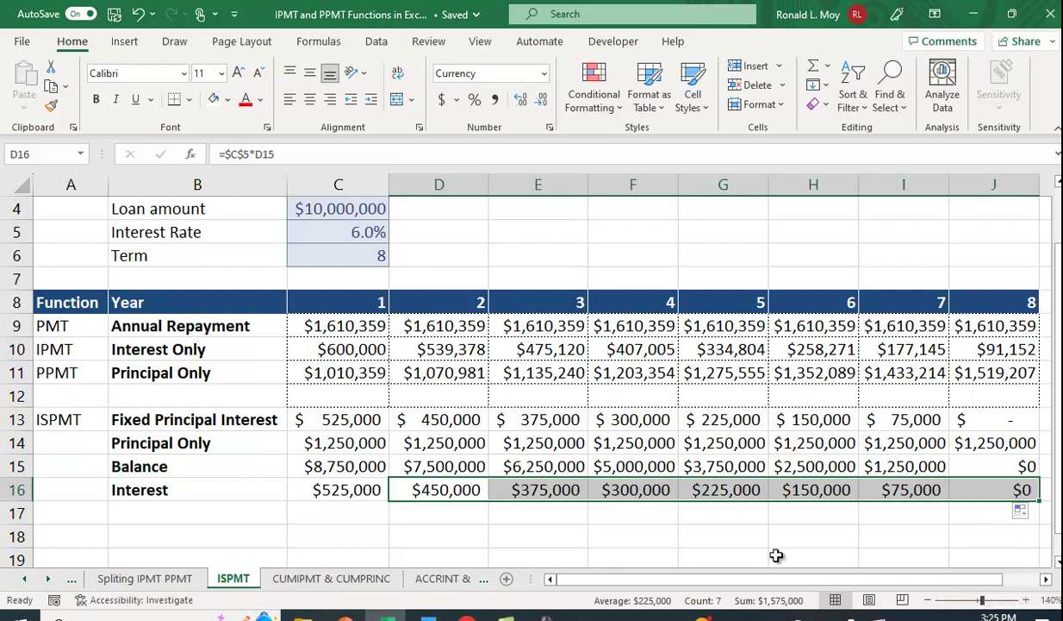
pyautogui.click(539, 489)
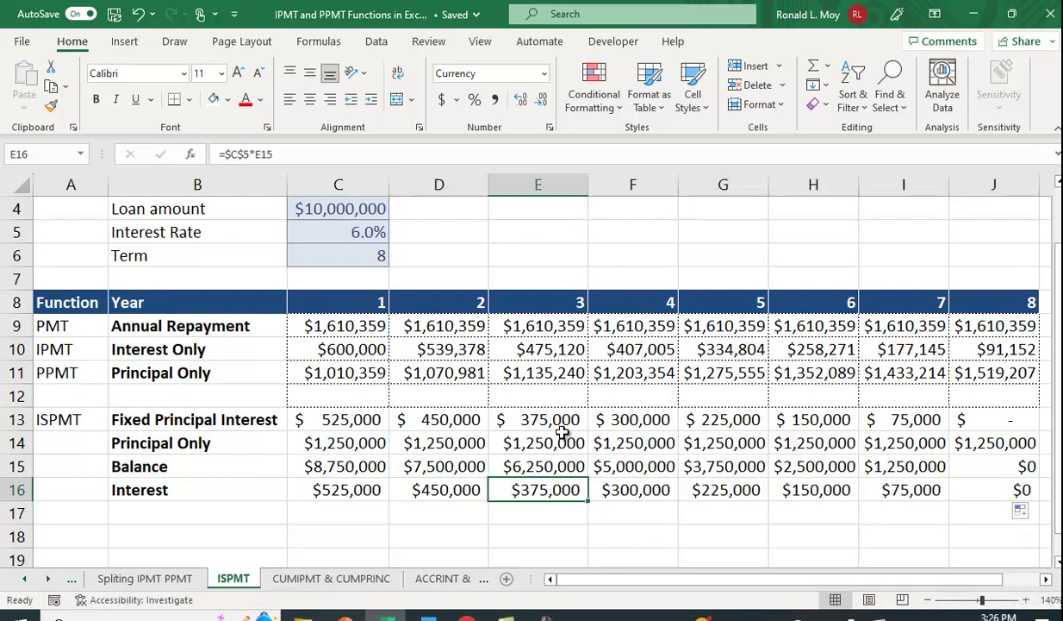
pyautogui.click(542, 402)
pyautogui.click(637, 416)
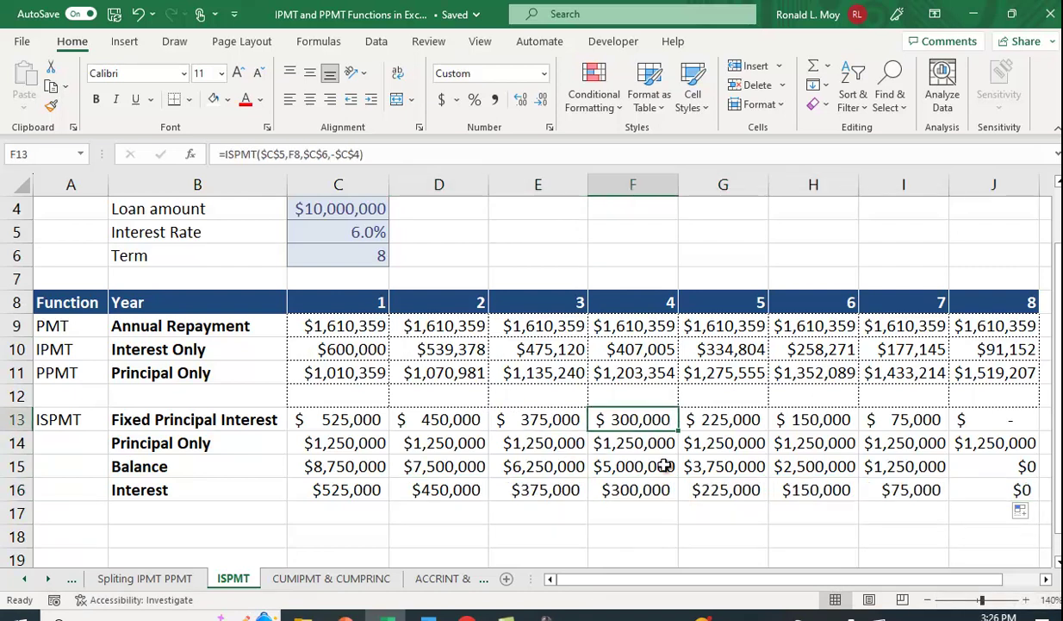
pyautogui.click(642, 488)
pyautogui.click(748, 491)
pyautogui.click(734, 417)
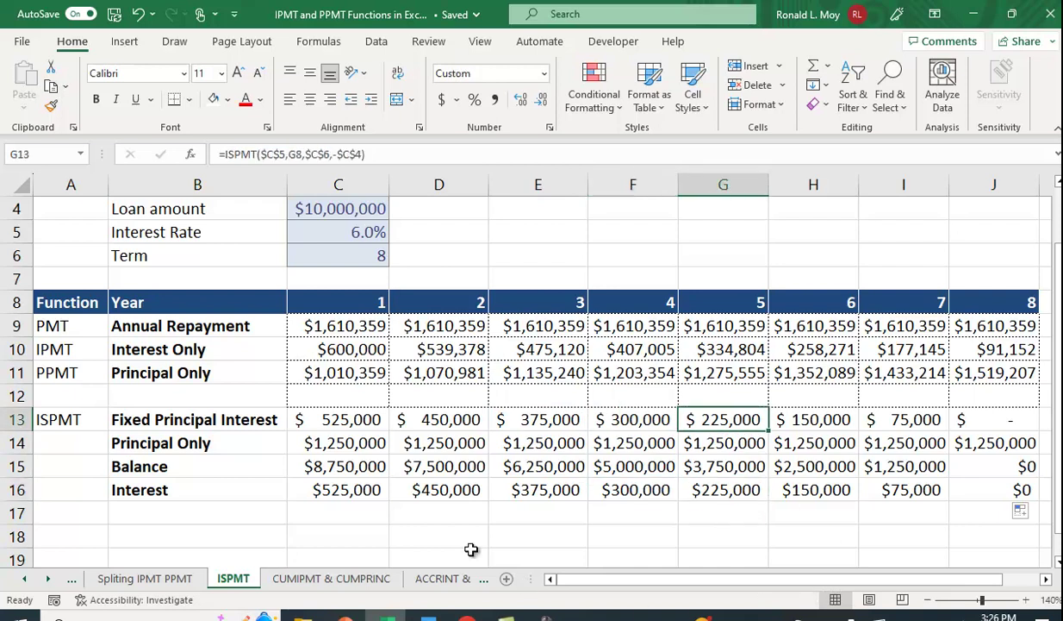